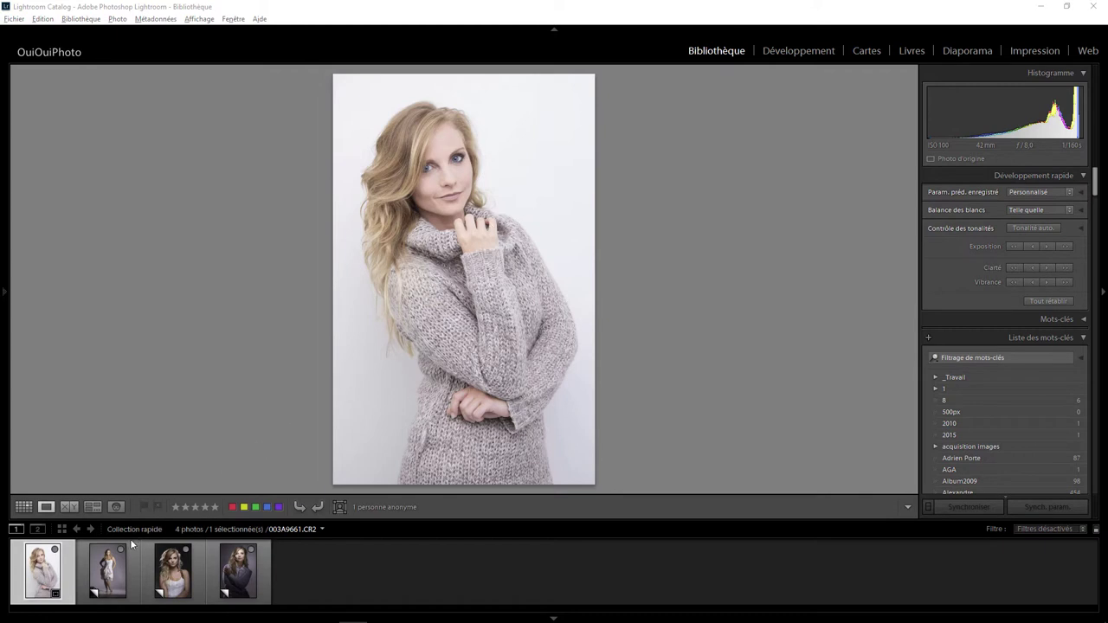
# - View the white-dress, white-top-on-dark and grey-shirt portraits, then return to the white-background sweater portrait
pyautogui.click(110, 570)
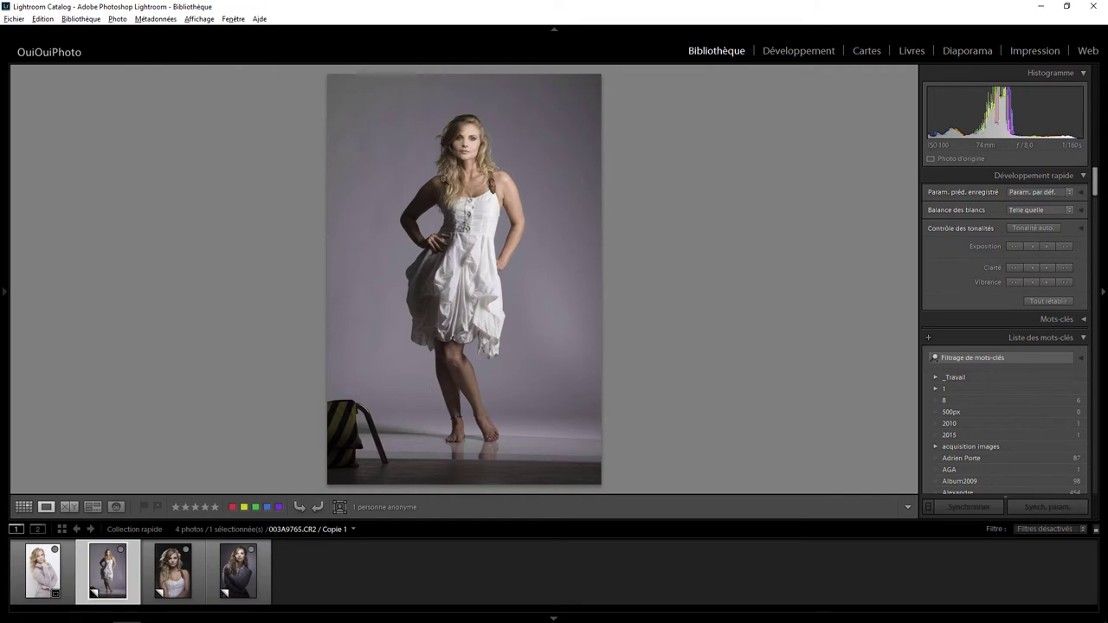
pyautogui.click(174, 571)
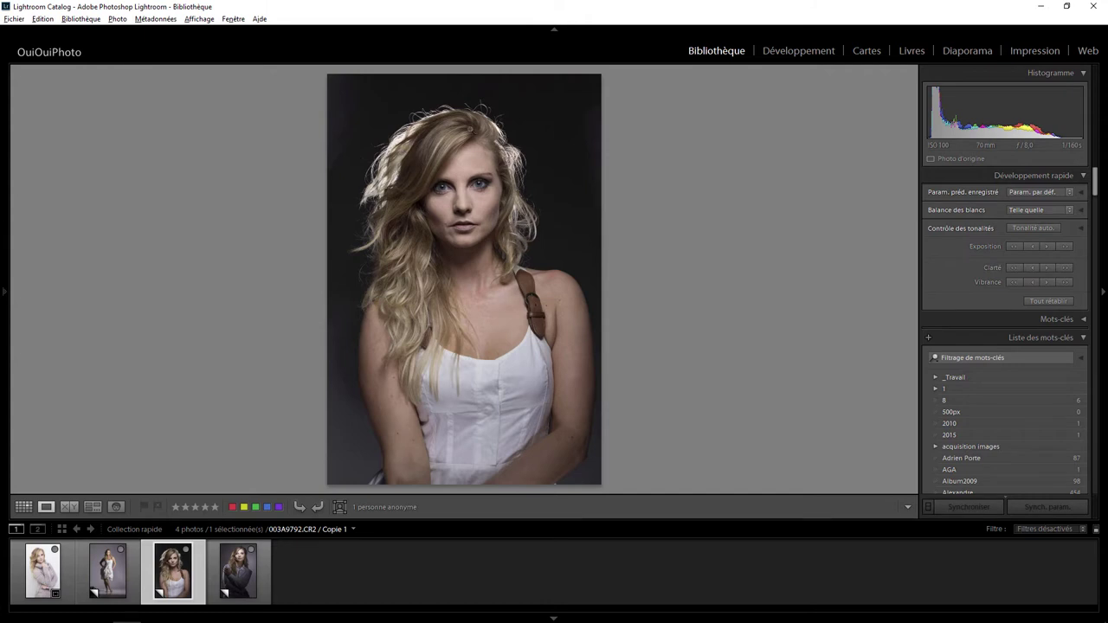
pyautogui.click(247, 567)
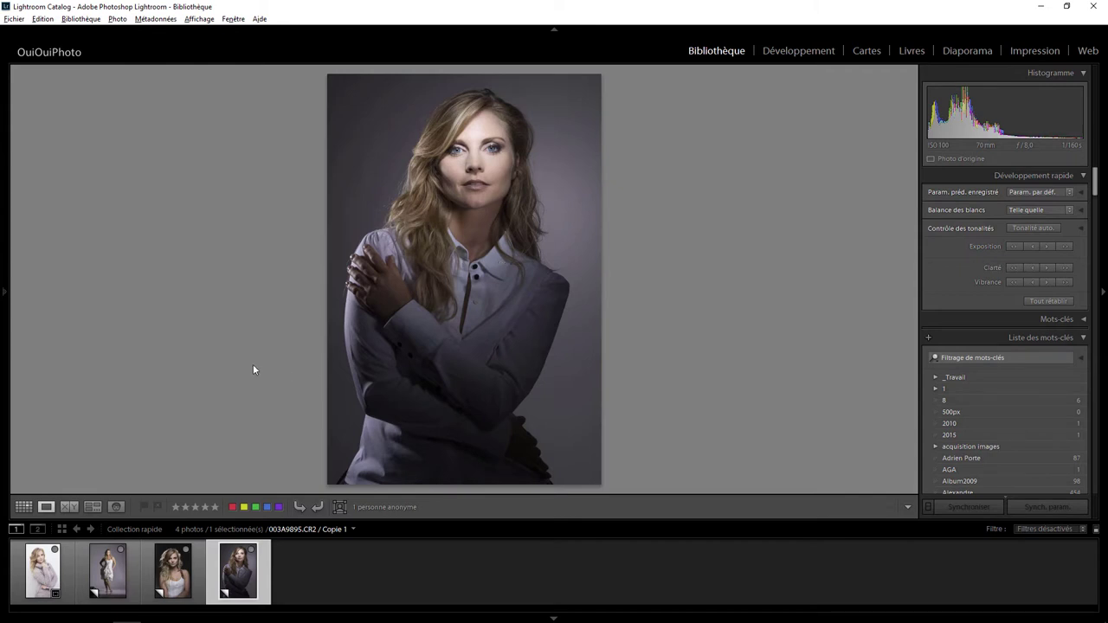
pyautogui.click(71, 544)
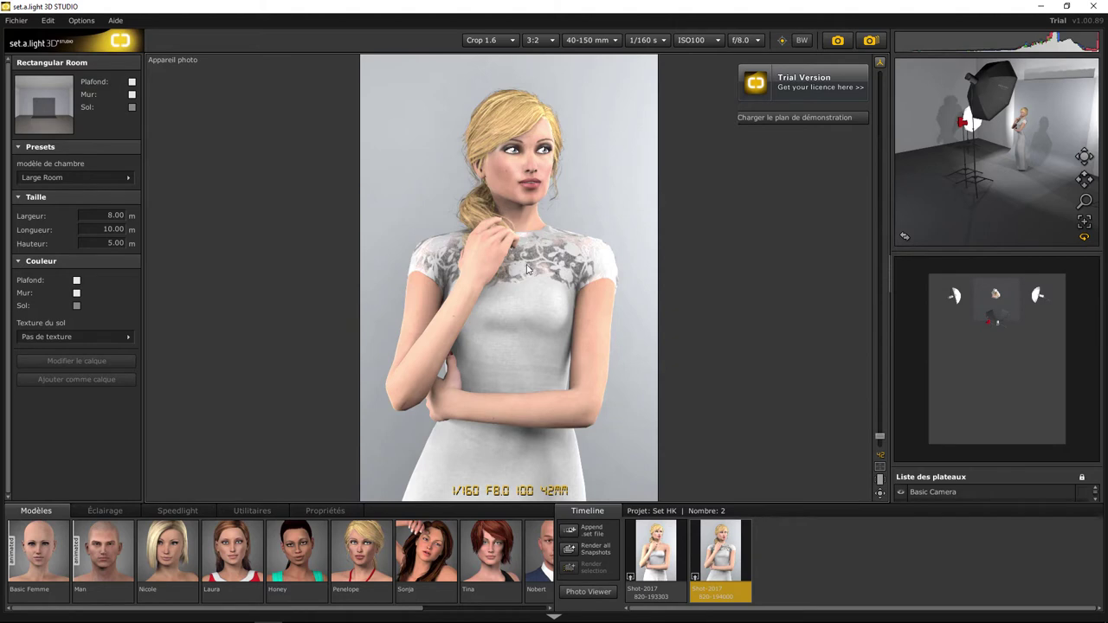
# - Put the 3D studio in the main view, select the umbrella, left light, softbox and model, then orbit
pyautogui.click(904, 236)
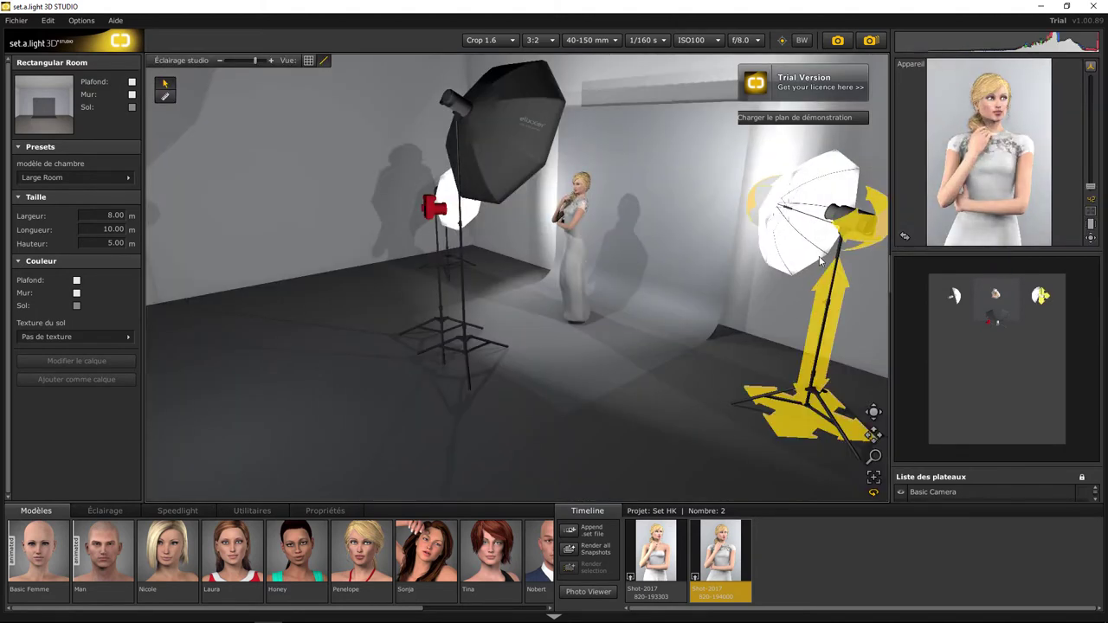
pyautogui.click(834, 223)
pyautogui.click(461, 208)
pyautogui.click(682, 274)
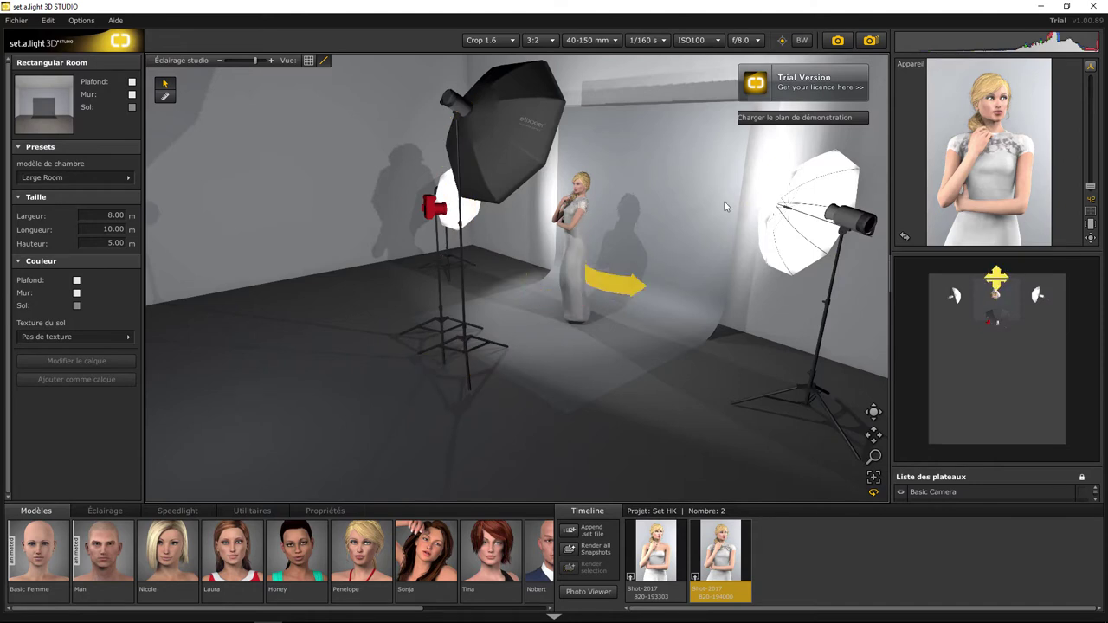
pyautogui.click(507, 122)
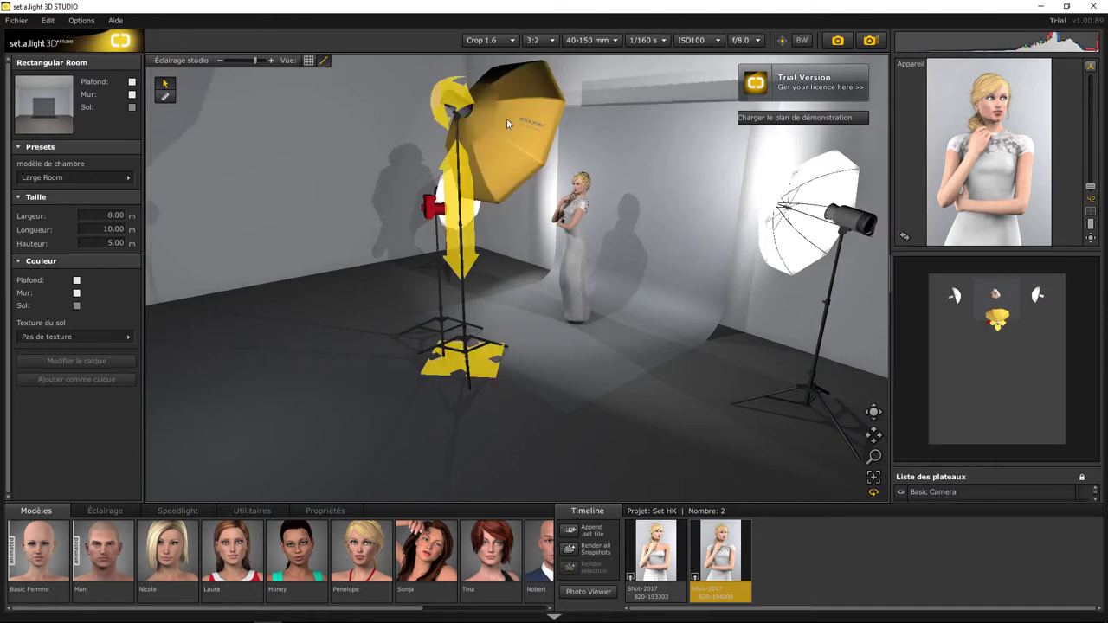
pyautogui.click(499, 119)
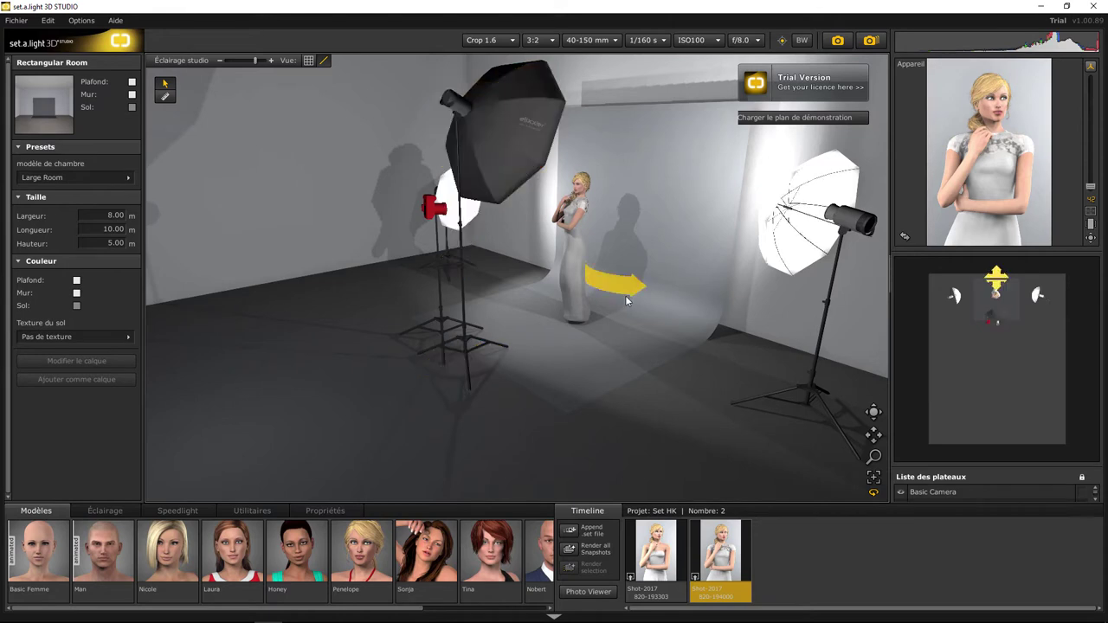
pyautogui.click(522, 165)
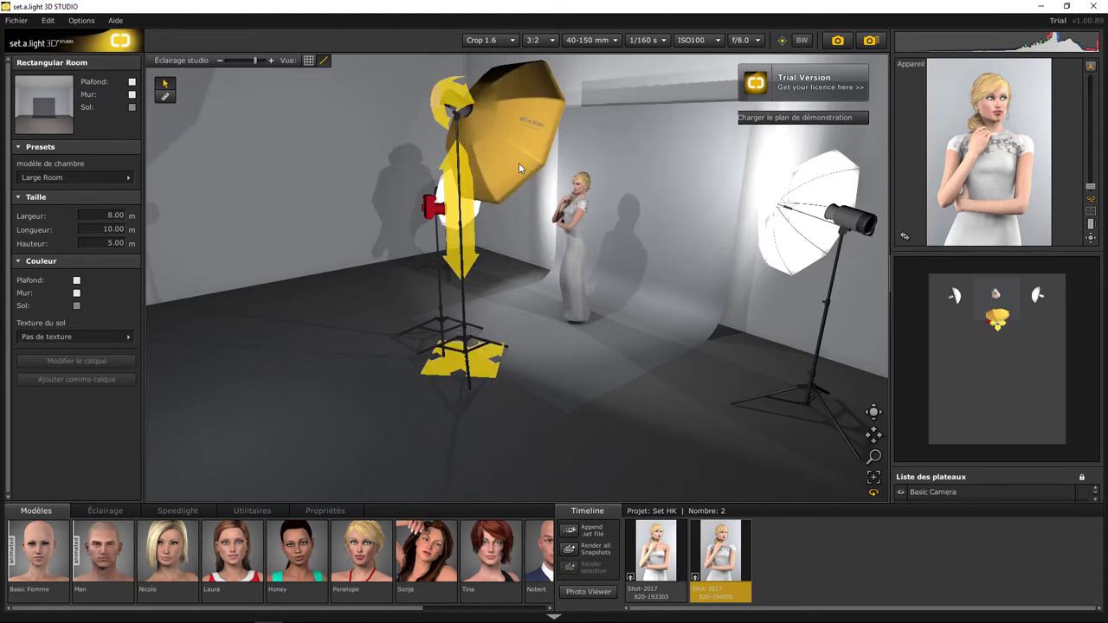
pyautogui.click(686, 287)
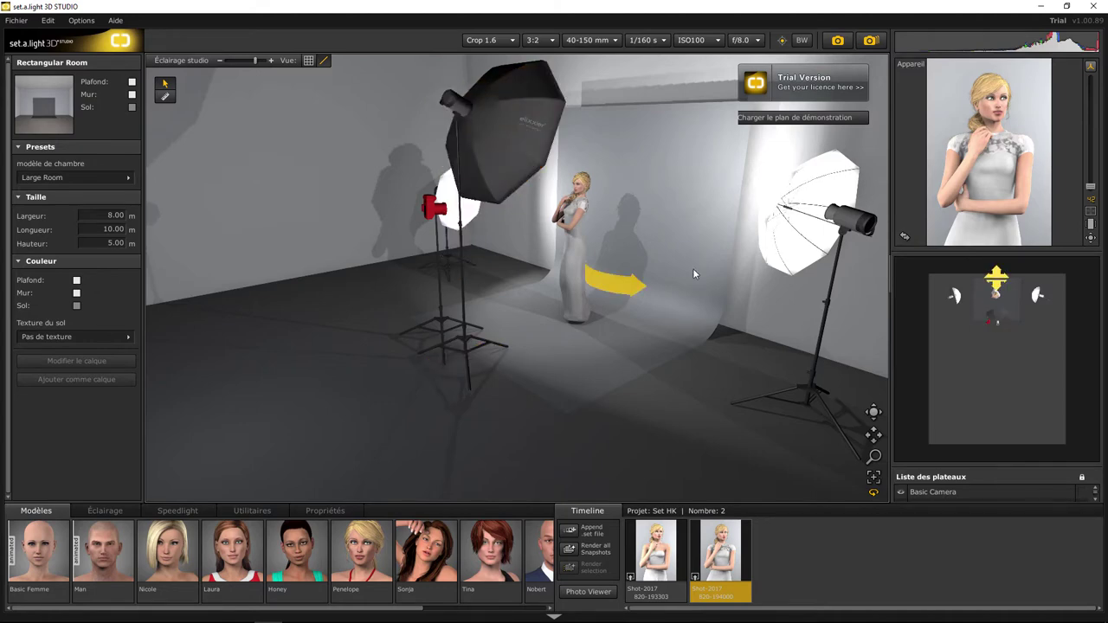
pyautogui.moveTo(692, 268)
pyautogui.mouseDown(button='right')
pyautogui.moveTo(497, 314)
pyautogui.moveTo(365, 294)
pyautogui.moveTo(404, 127)
pyautogui.mouseUp(button='right')
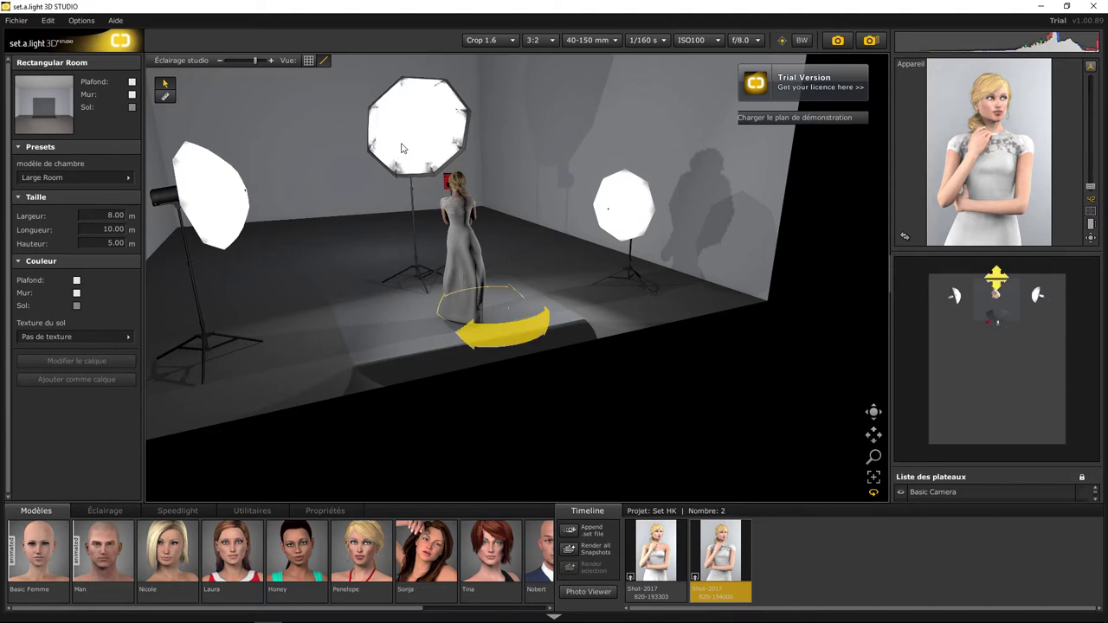
# - Solo the overhead umbrella, foreground umbrella and octagonal softbox in turn, then turn solo off
pyautogui.moveTo(361, 209)
pyautogui.mouseDown(button='right')
pyautogui.moveTo(435, 267)
pyautogui.moveTo(663, 176)
pyautogui.moveTo(627, 167)
pyautogui.moveTo(553, 236)
pyautogui.moveTo(640, 294)
pyautogui.moveTo(582, 280)
pyautogui.mouseUp(button='right')
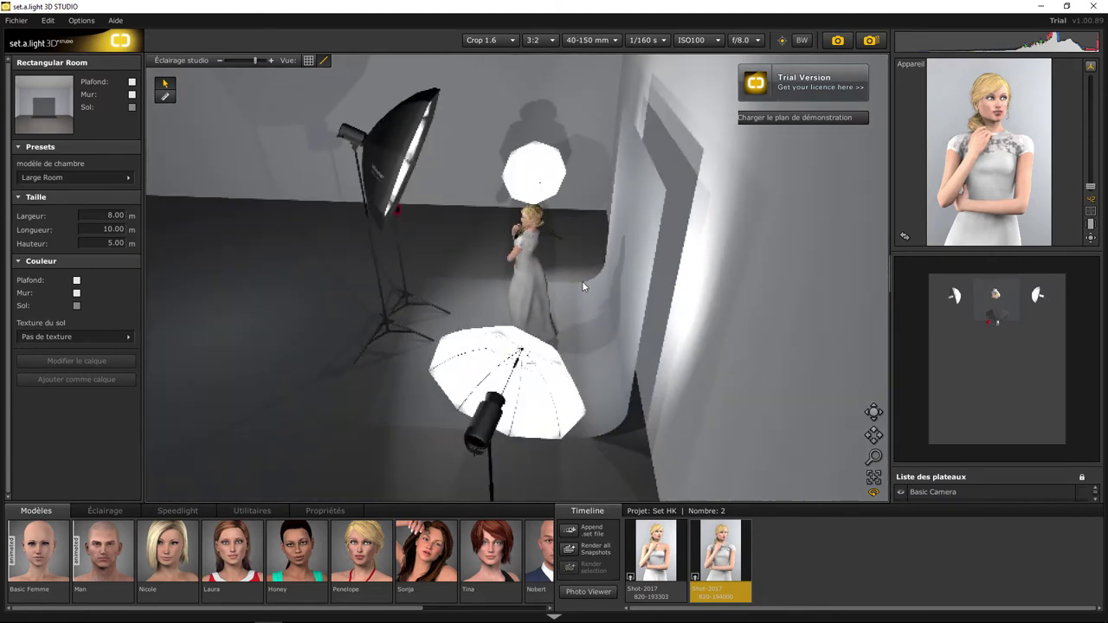
pyautogui.click(532, 164)
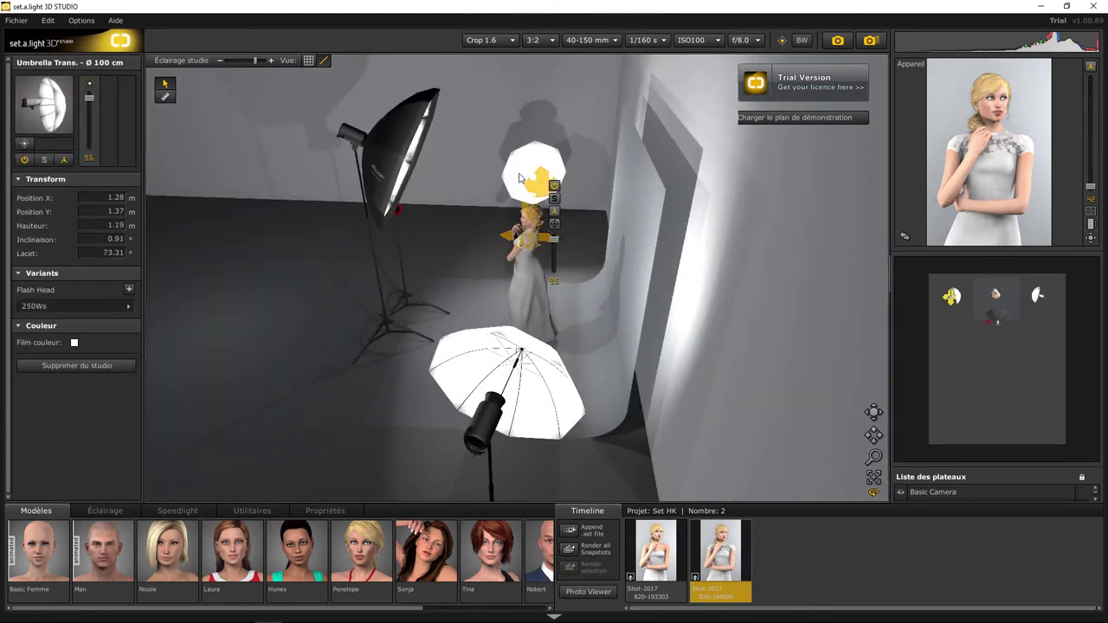
pyautogui.click(554, 199)
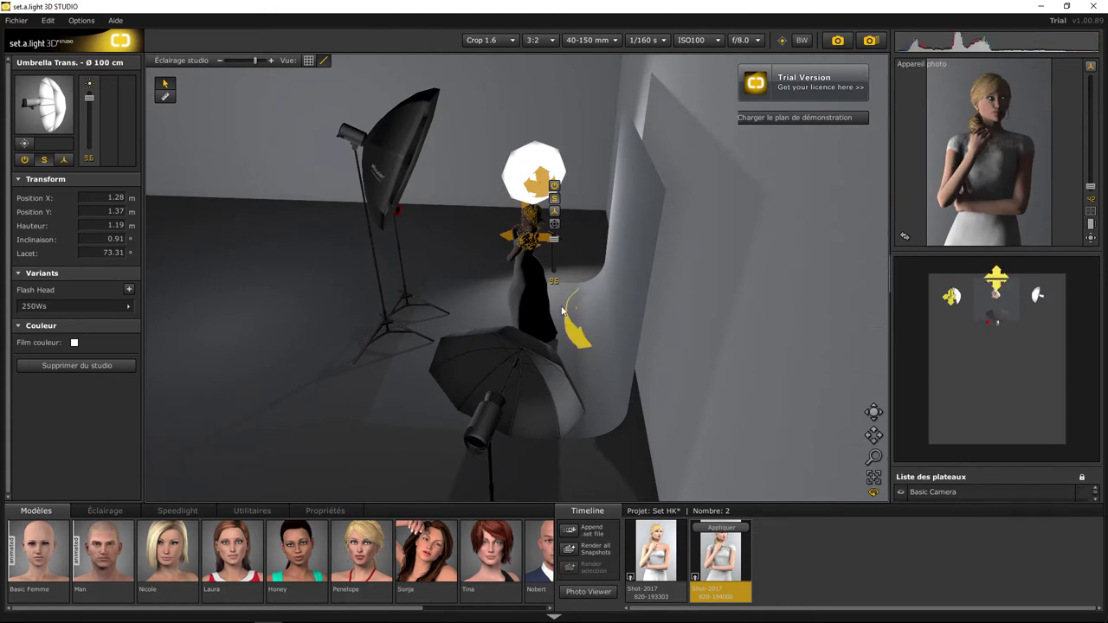
pyautogui.click(521, 389)
pyautogui.click(547, 417)
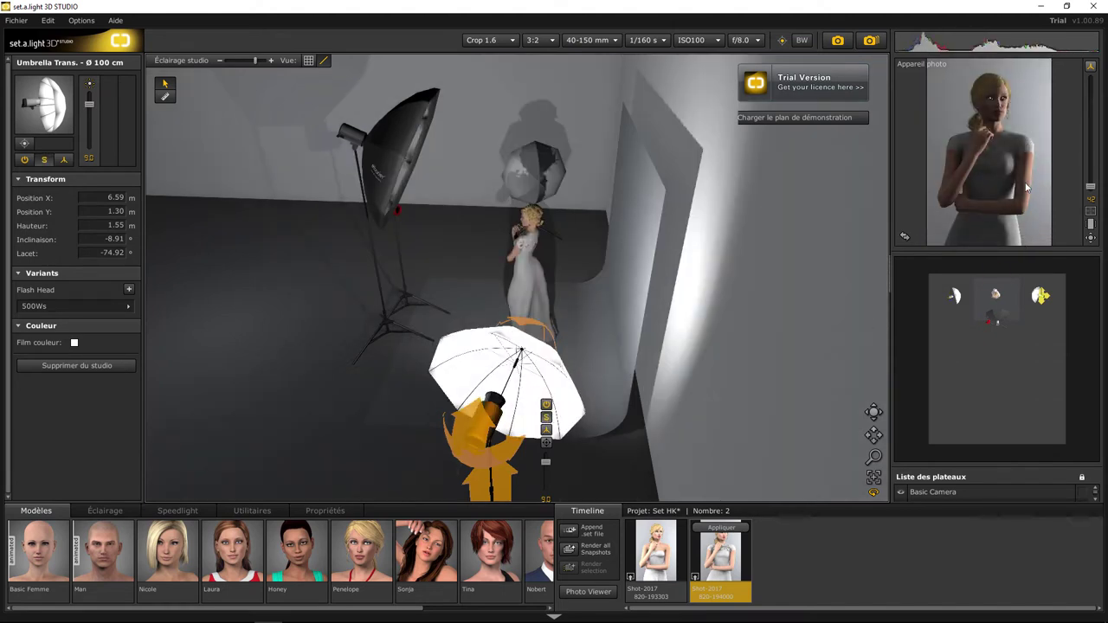
pyautogui.click(398, 147)
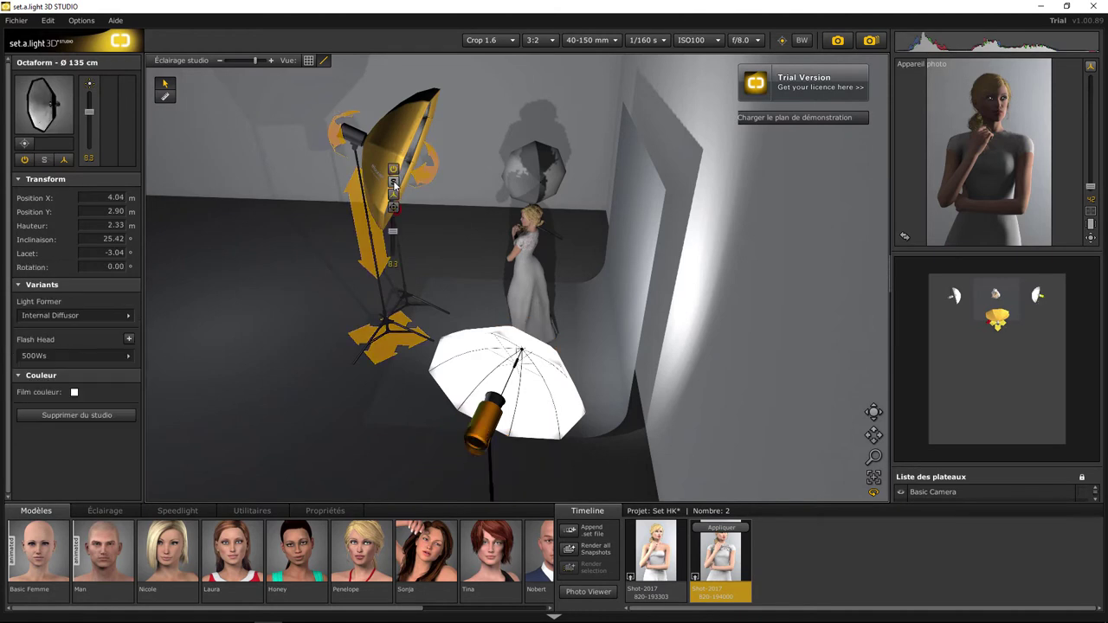
pyautogui.click(393, 181)
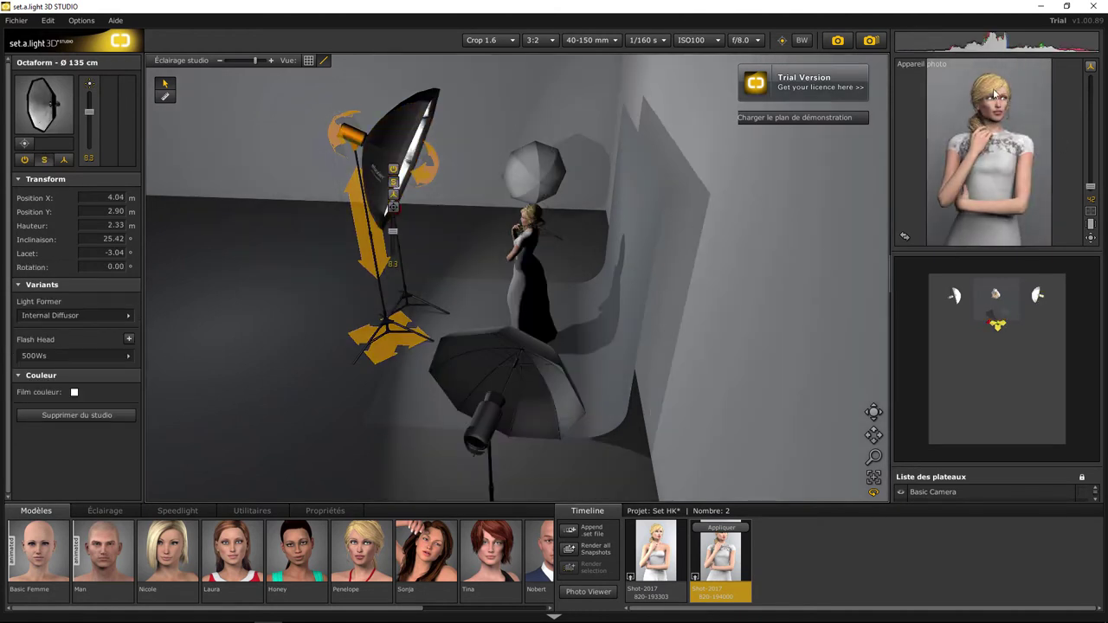
pyautogui.click(394, 186)
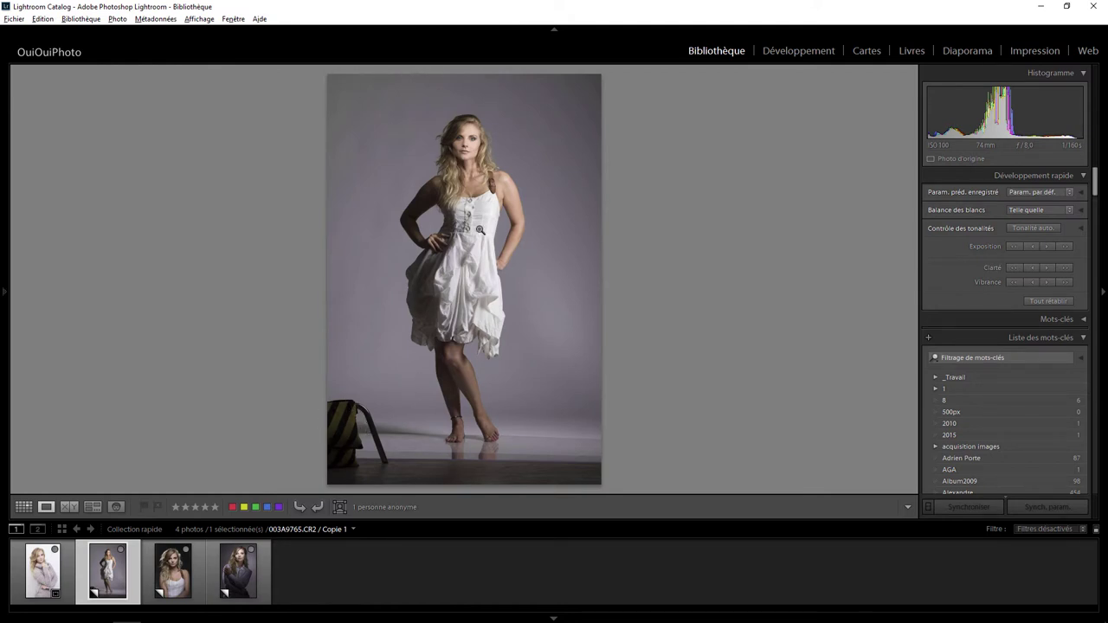
pyautogui.click(472, 142)
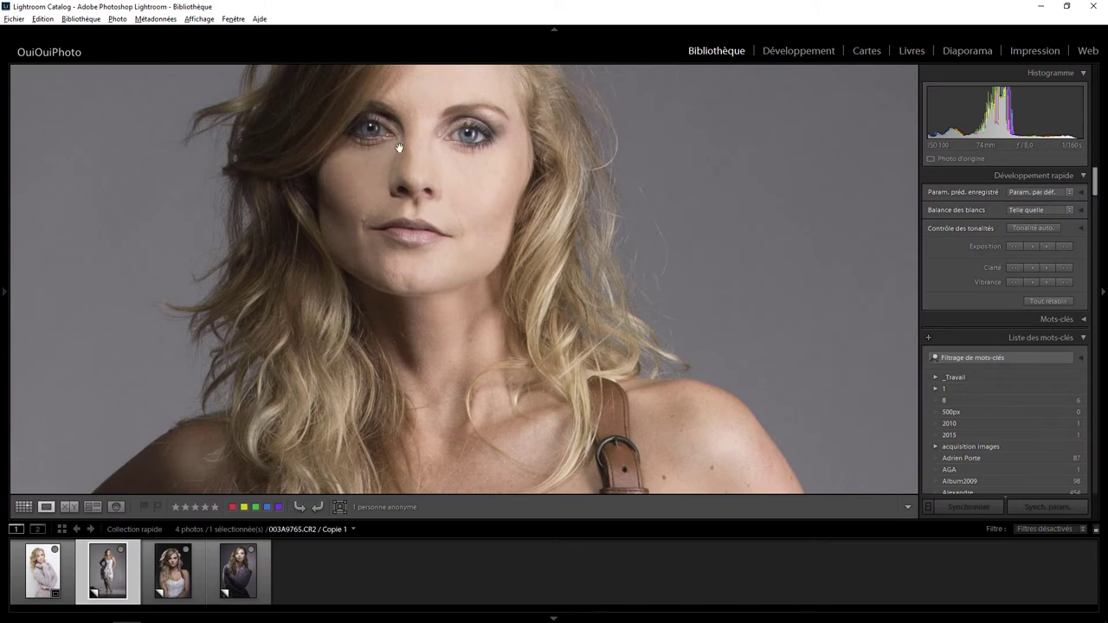
pyautogui.click(416, 192)
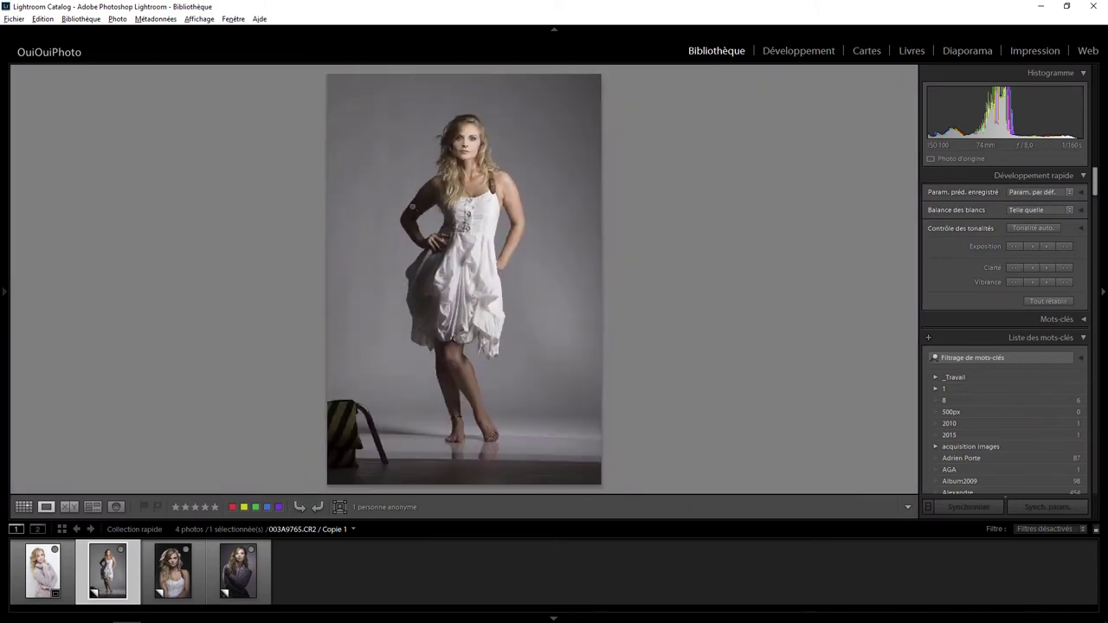
pyautogui.click(469, 152)
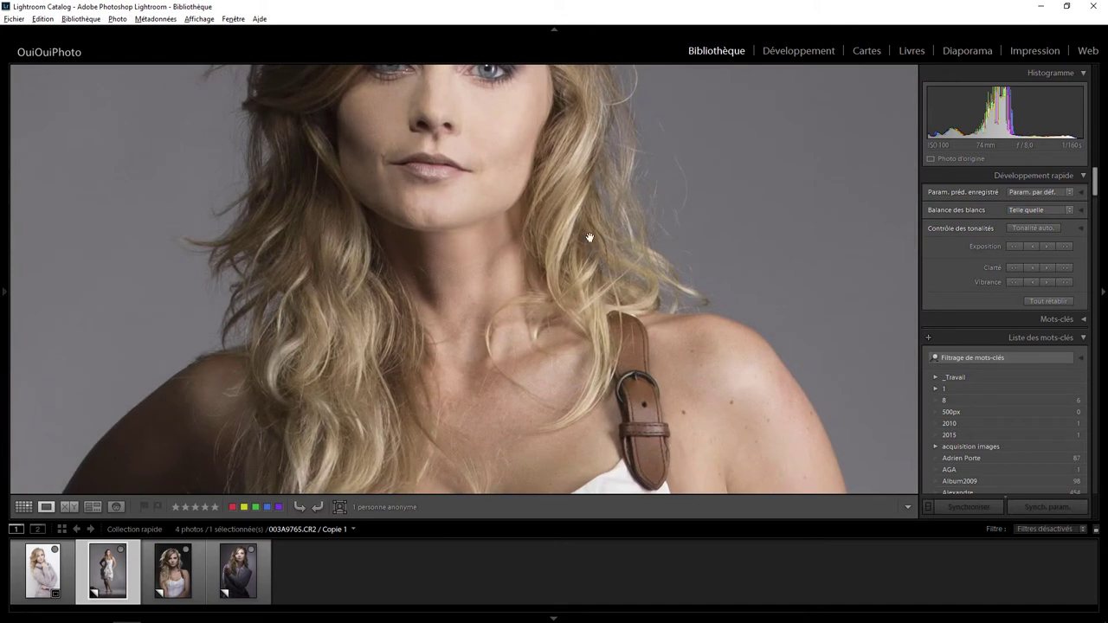
pyautogui.moveTo(487, 192); pyautogui.dragTo(489, 317)
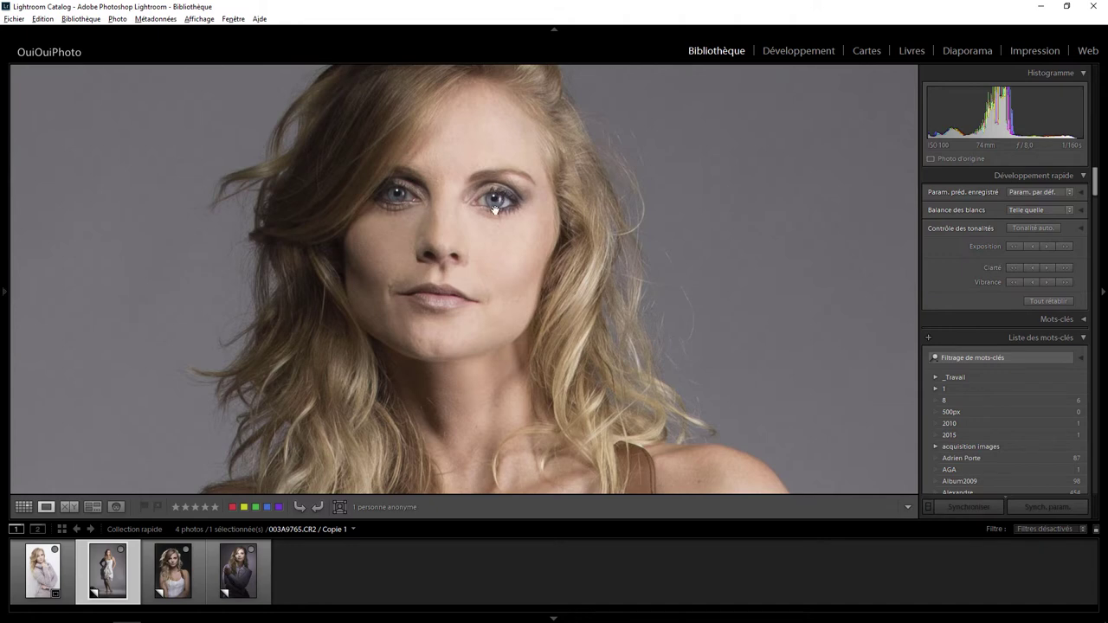
pyautogui.click(481, 258)
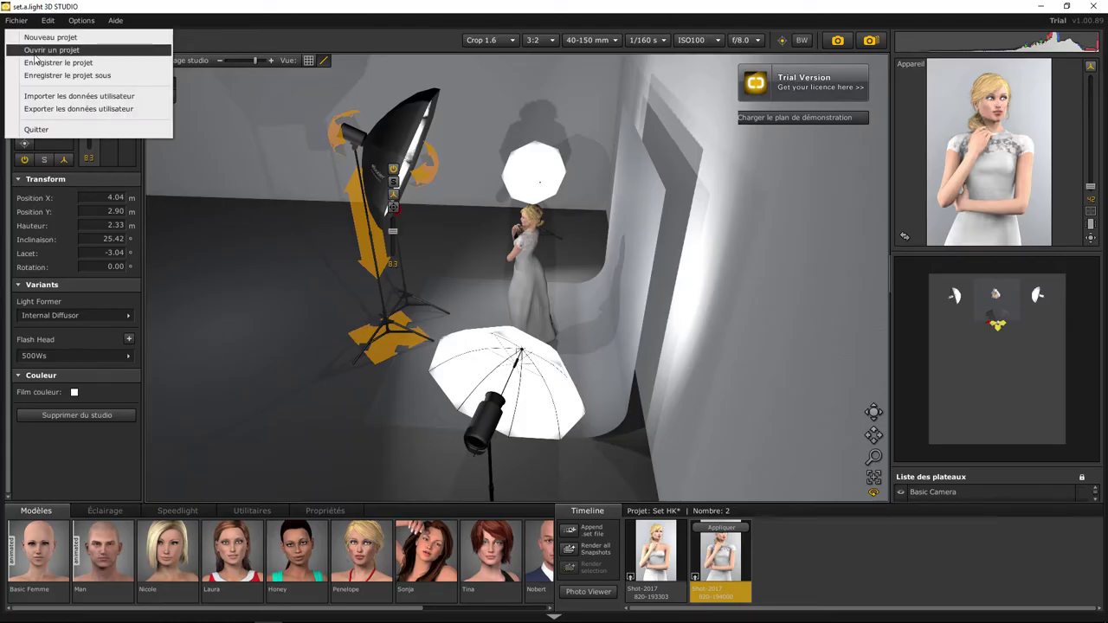
# - Open the Set Yin Yang project without saving the current set
pyautogui.click(34, 52)
pyautogui.click(617, 343)
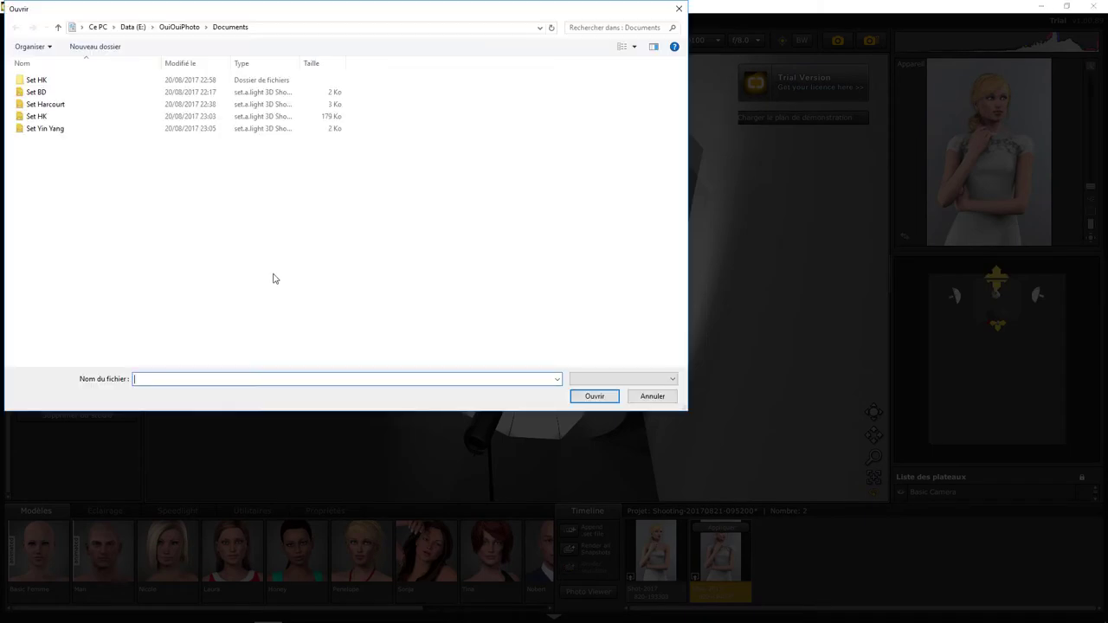
pyautogui.doubleClick(51, 129)
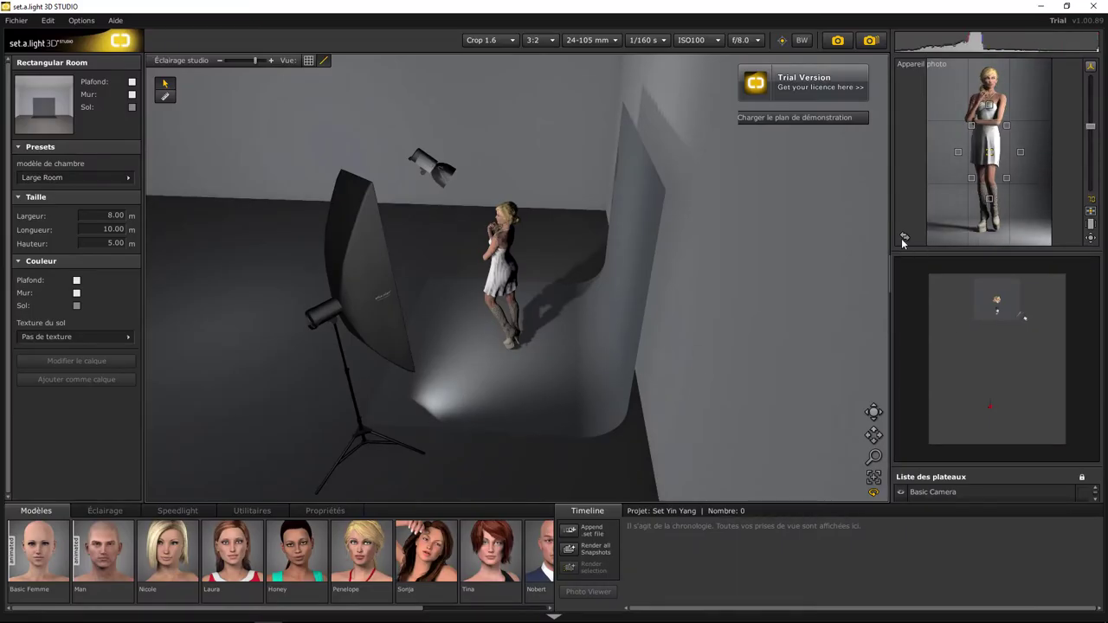
# - Hide the composition grid and focus points in the camera view, then return to the 3D studio
pyautogui.click(905, 236)
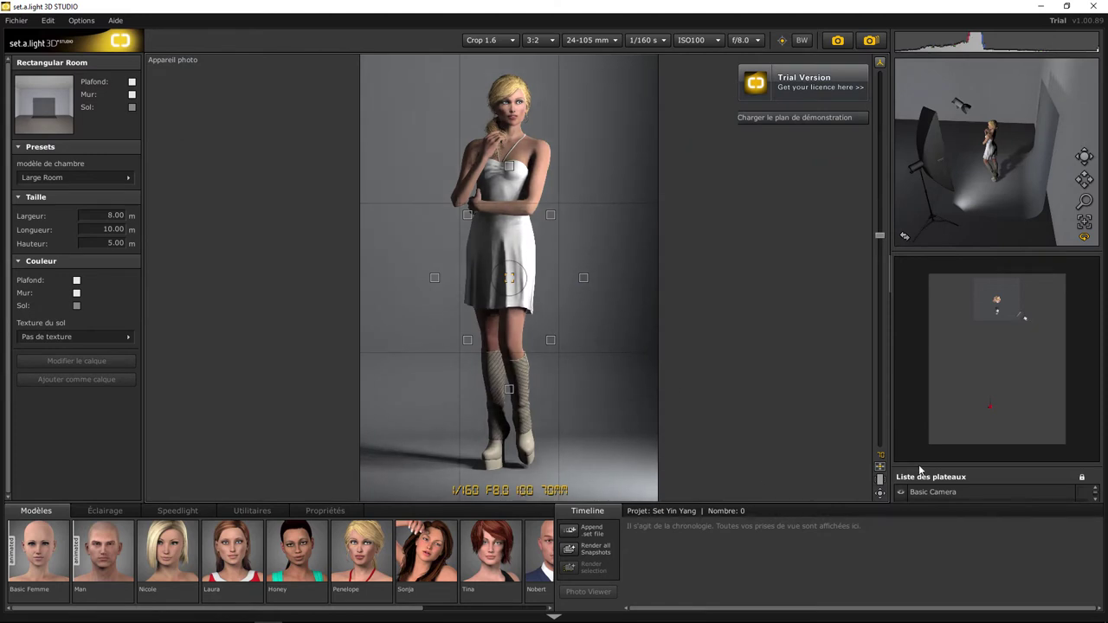
pyautogui.click(880, 468)
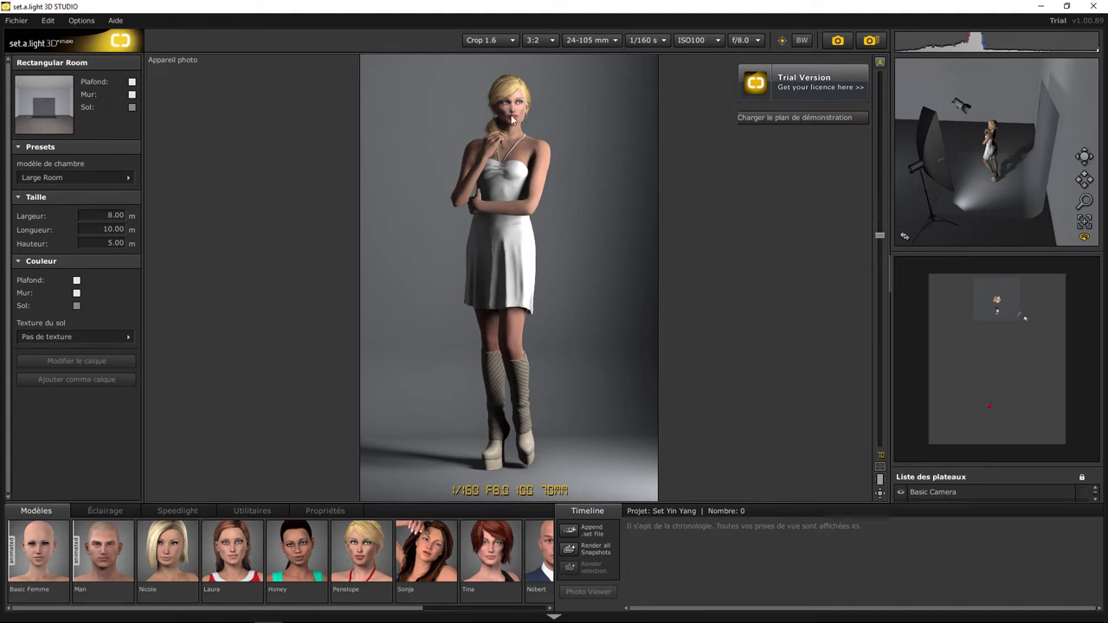
pyautogui.click(904, 237)
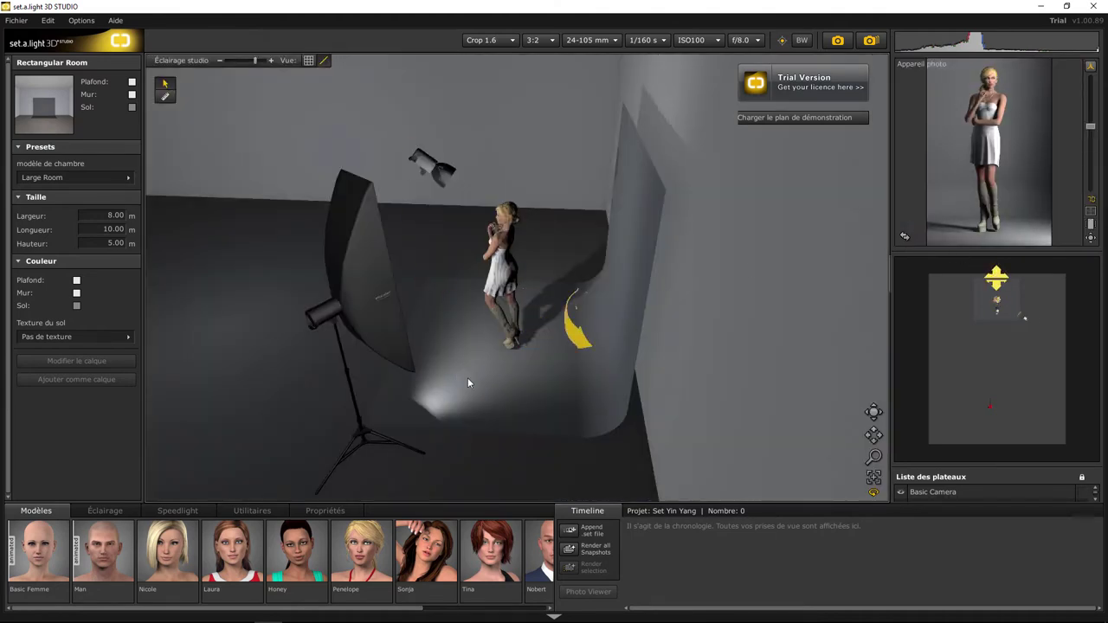
# - Orbit to a high frontal view, toggle solo on the striplight and check it through the camera
pyautogui.click(494, 387)
pyautogui.moveTo(491, 388); pyautogui.dragTo(282, 362, button='right')
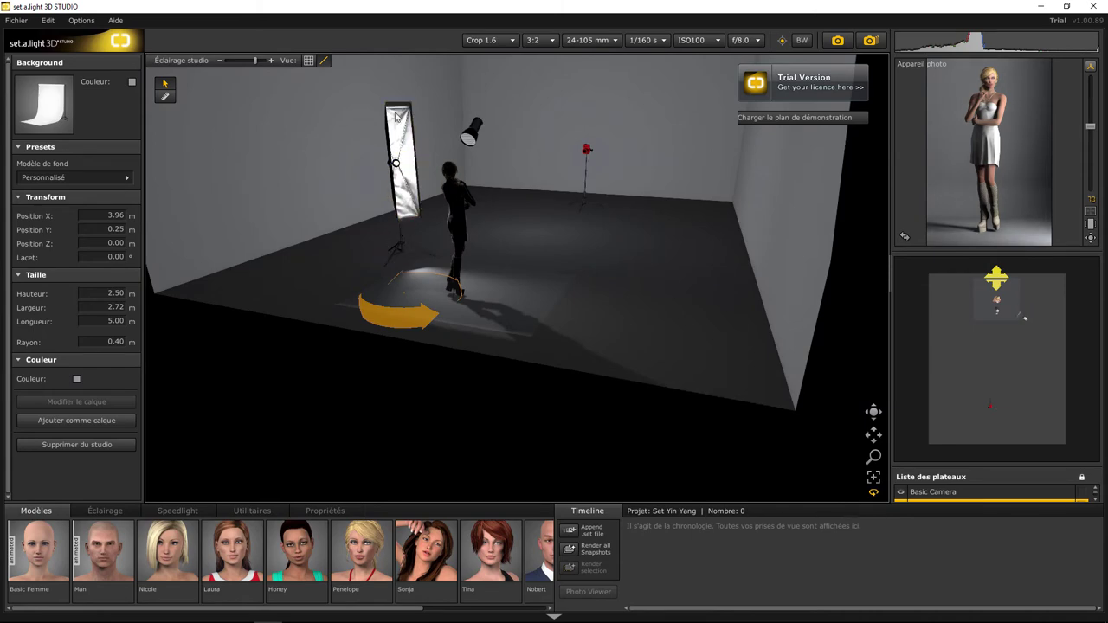
pyautogui.moveTo(325, 267)
pyautogui.mouseDown(button='right')
pyautogui.moveTo(400, 292)
pyautogui.moveTo(595, 214)
pyautogui.moveTo(422, 190)
pyautogui.moveTo(655, 178)
pyautogui.mouseUp(button='right')
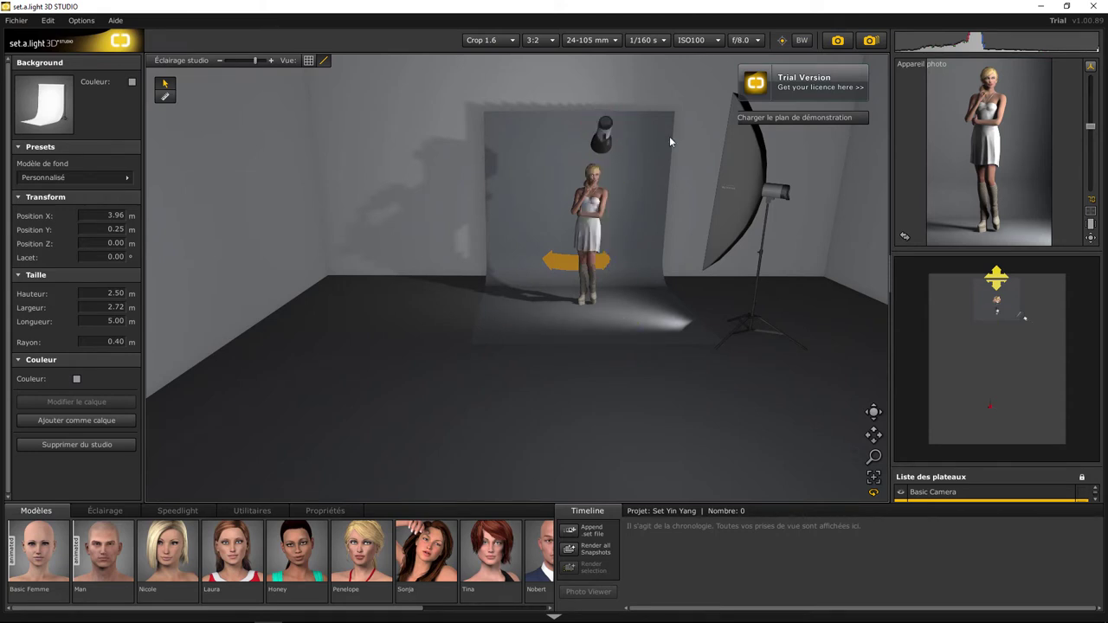
pyautogui.click(748, 177)
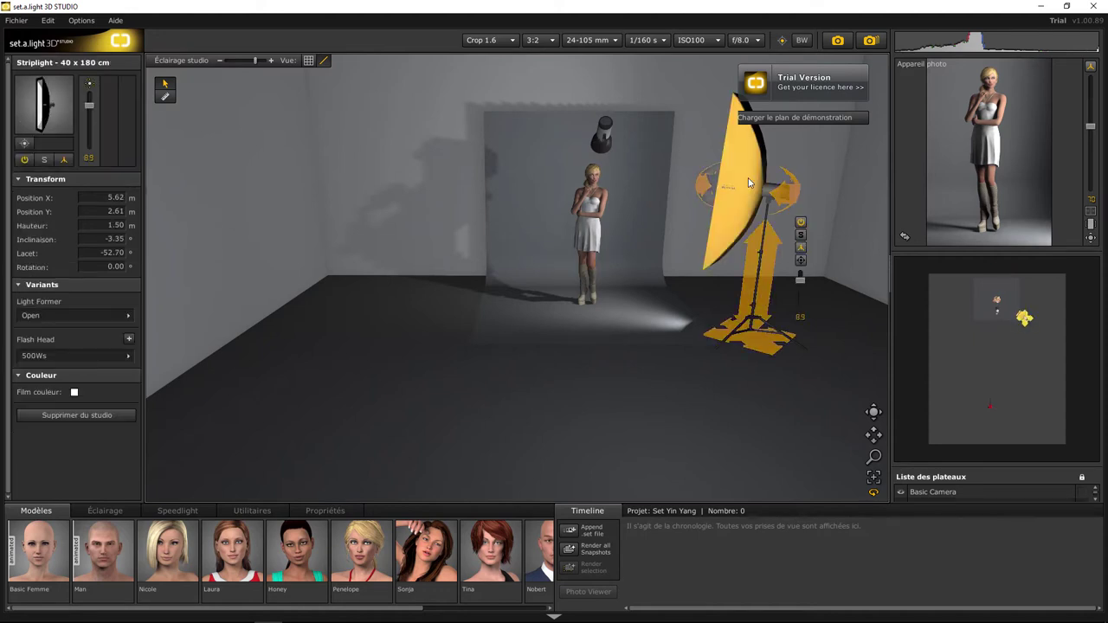
pyautogui.click(802, 236)
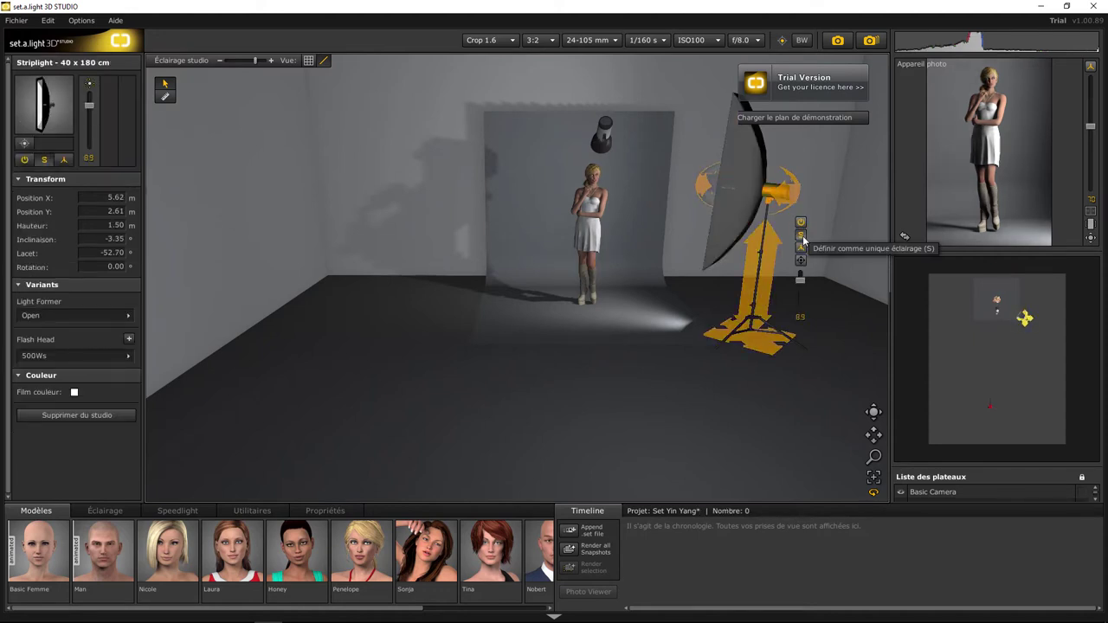
pyautogui.click(905, 235)
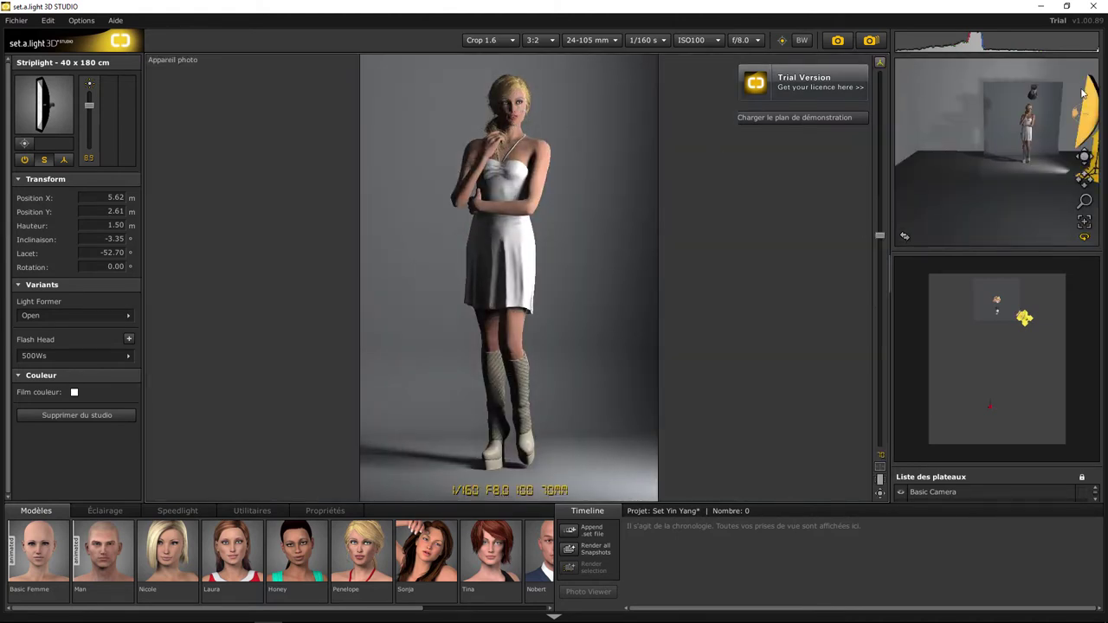
# - Solo the gridded reflector and check it through the camera, then restore all lights in camera view
pyautogui.click(1038, 94)
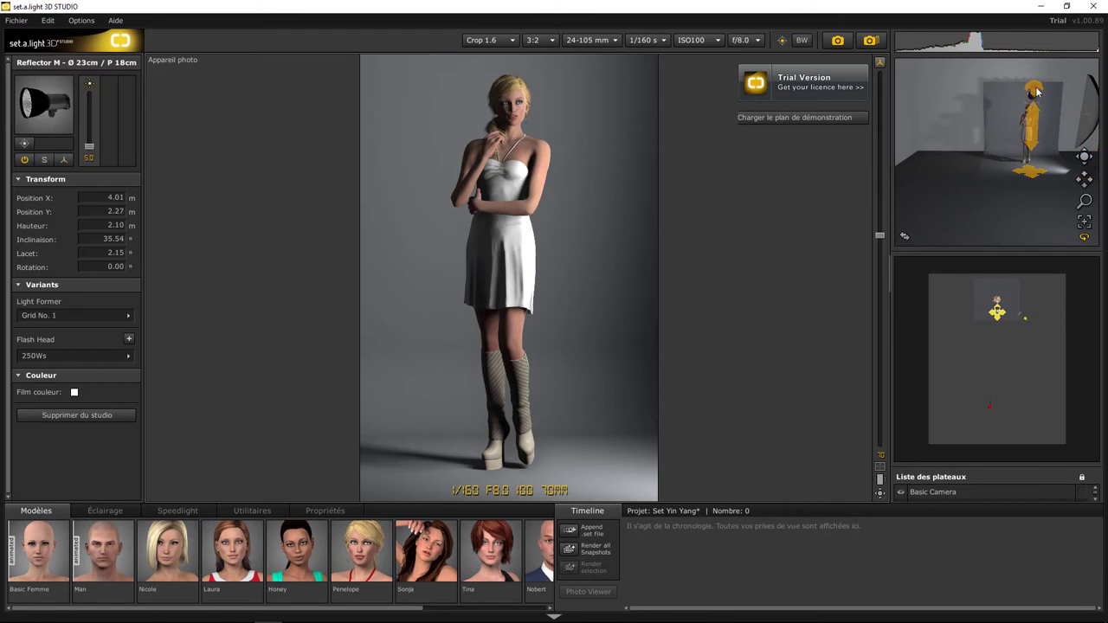
pyautogui.click(904, 236)
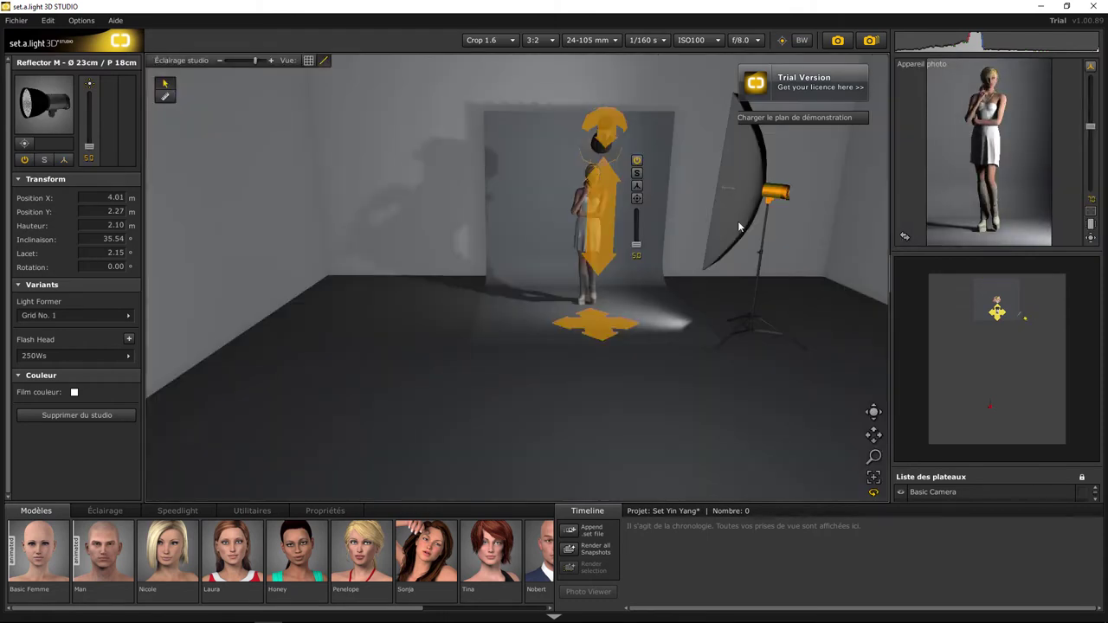
pyautogui.click(637, 173)
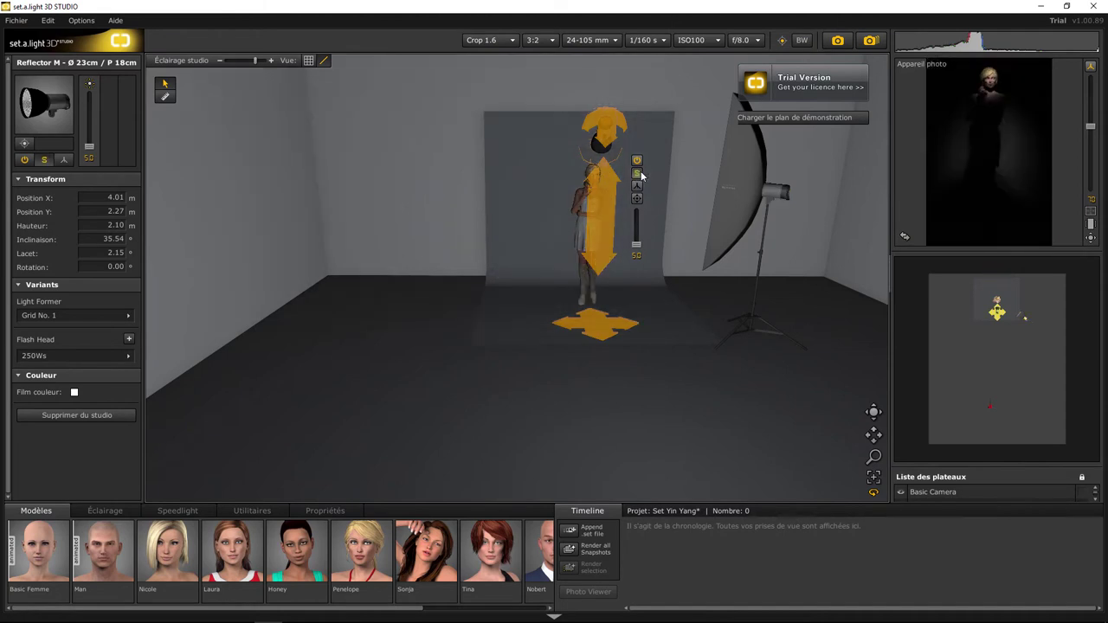
pyautogui.click(905, 236)
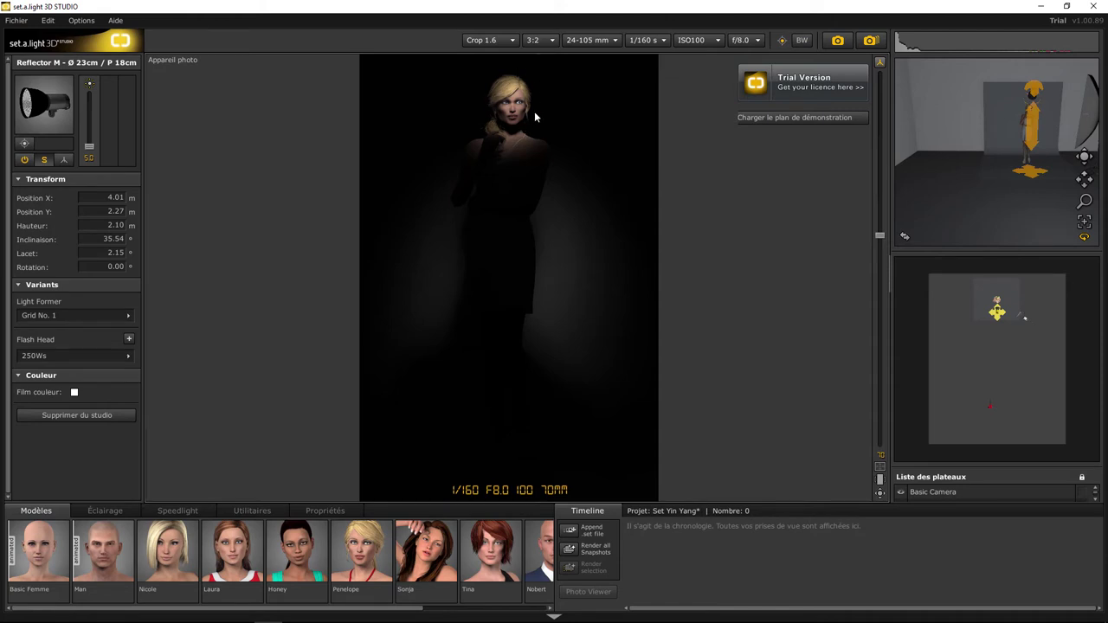
pyautogui.click(998, 124)
pyautogui.click(904, 236)
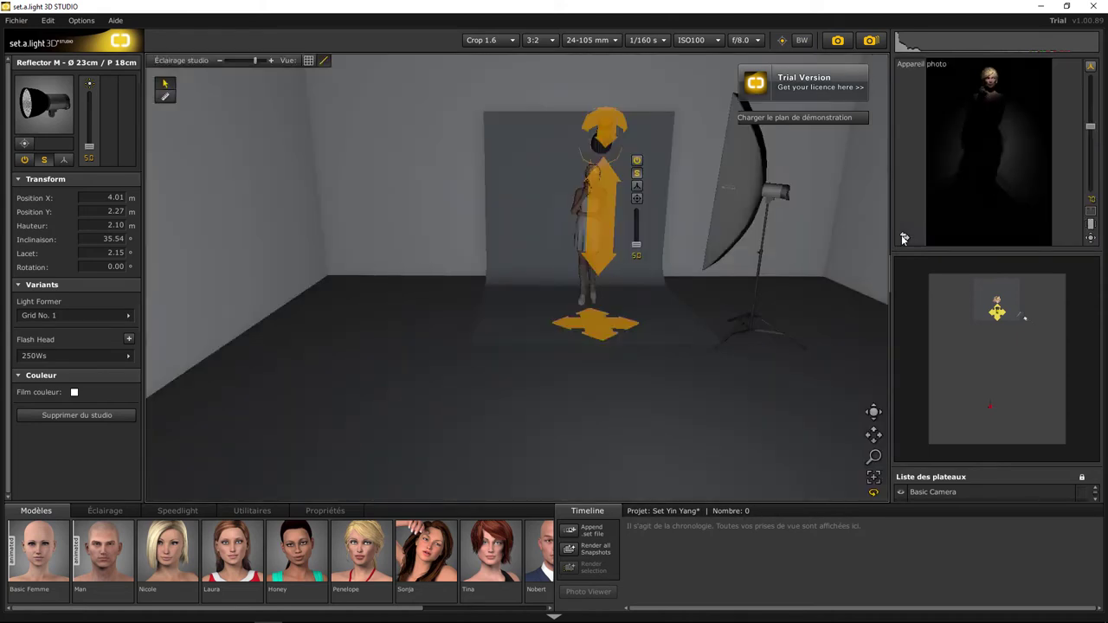
pyautogui.click(636, 175)
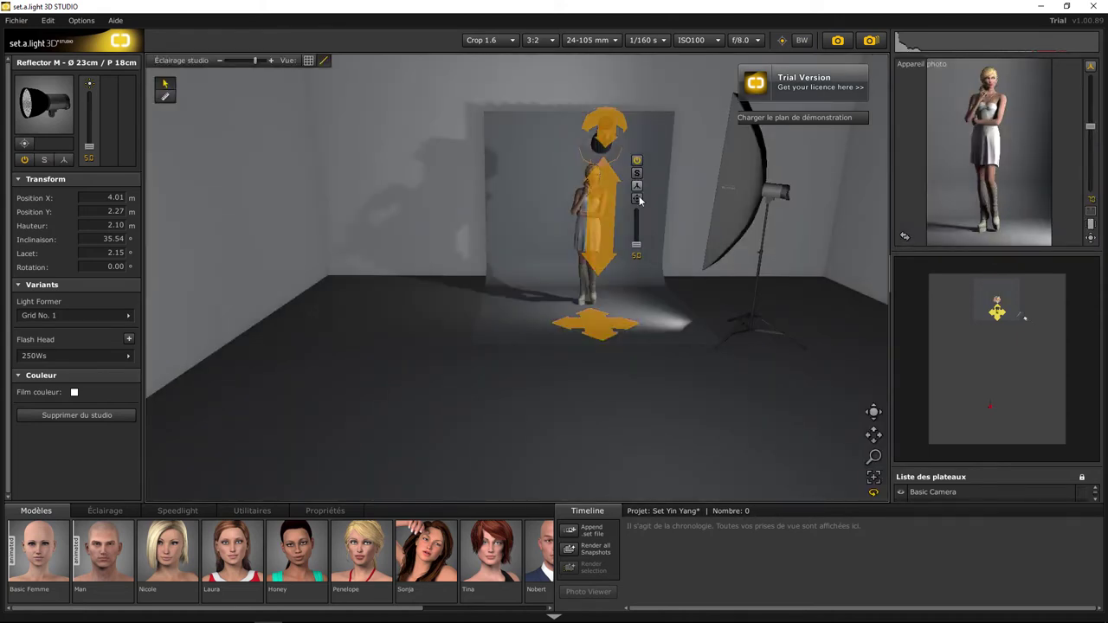
pyautogui.click(905, 236)
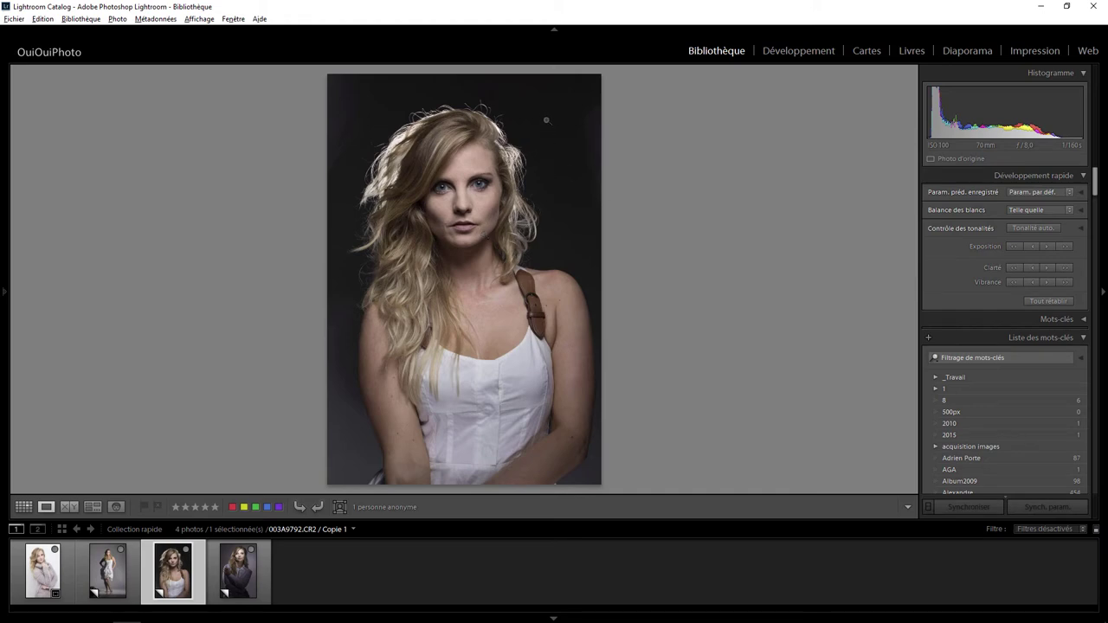
pyautogui.click(477, 186)
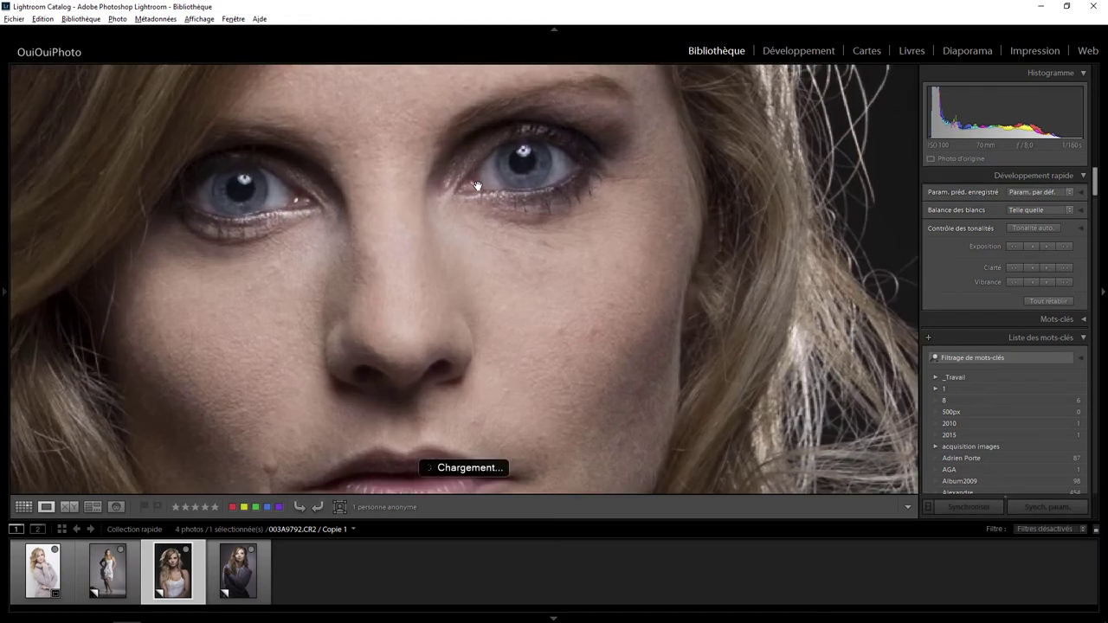
pyautogui.click(522, 155)
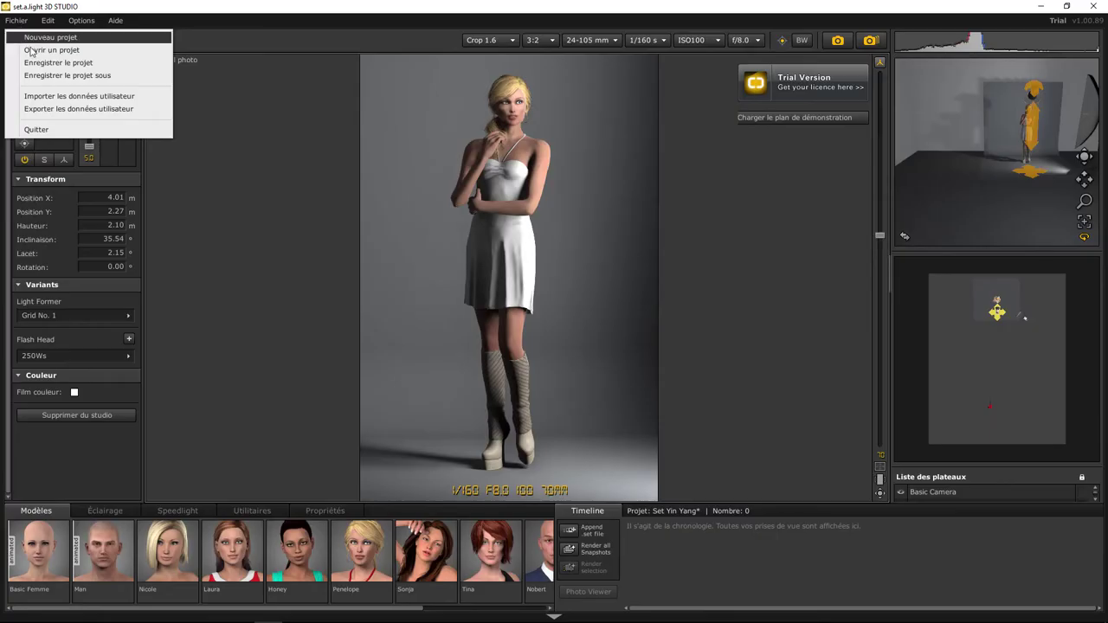
# - Load the Set BD project, discarding the current scene's unsaved changes
pyautogui.click(109, 116)
pyautogui.click(612, 345)
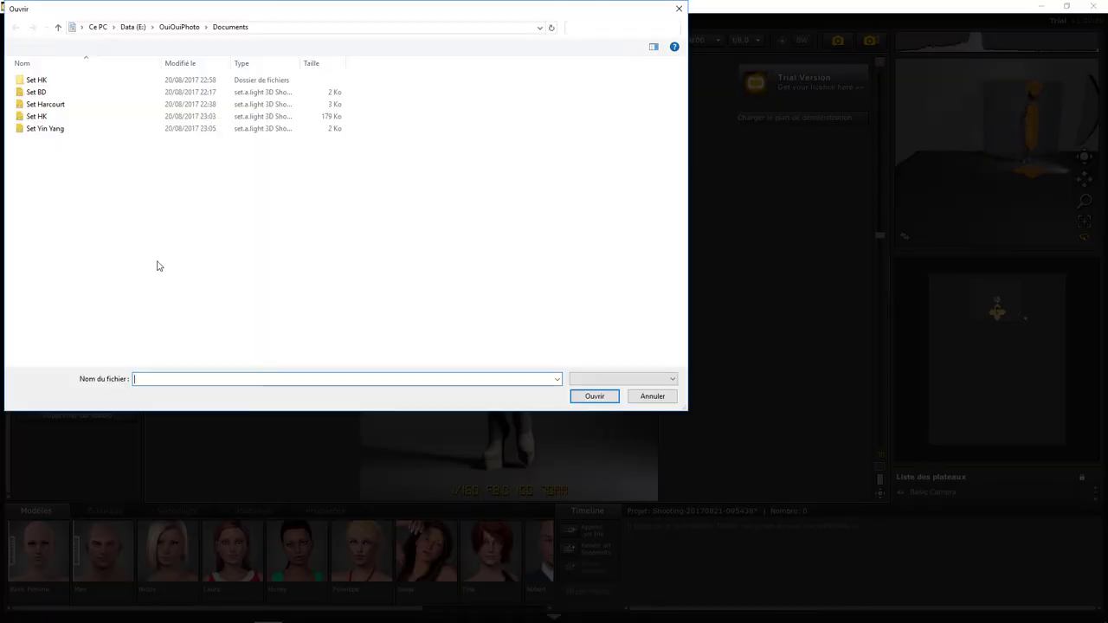
pyautogui.click(39, 93)
pyautogui.doubleClick(39, 92)
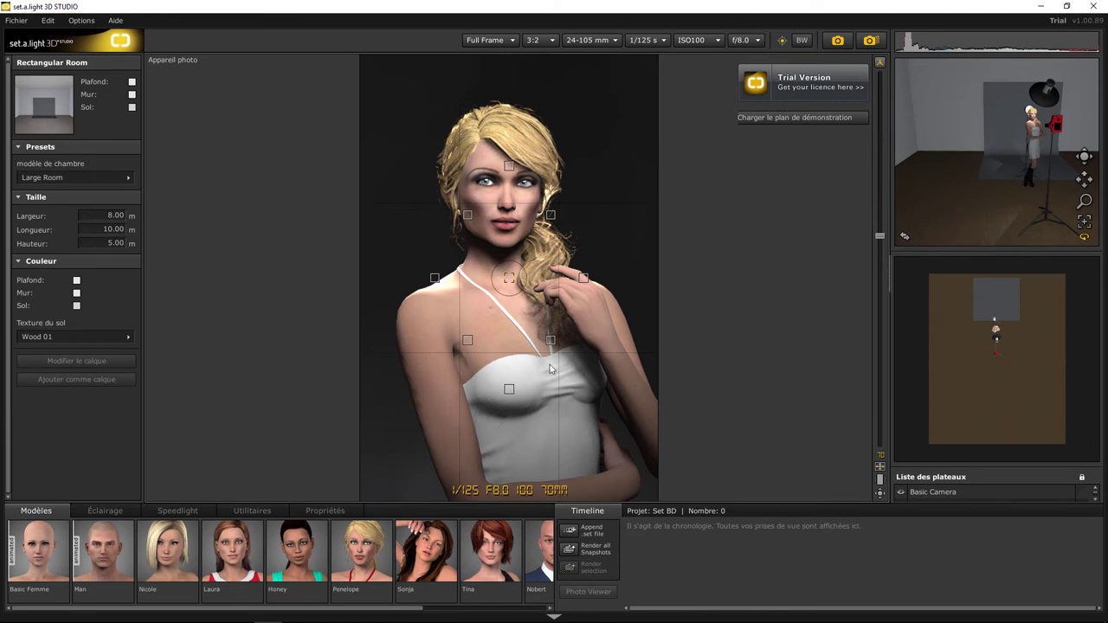
pyautogui.click(880, 466)
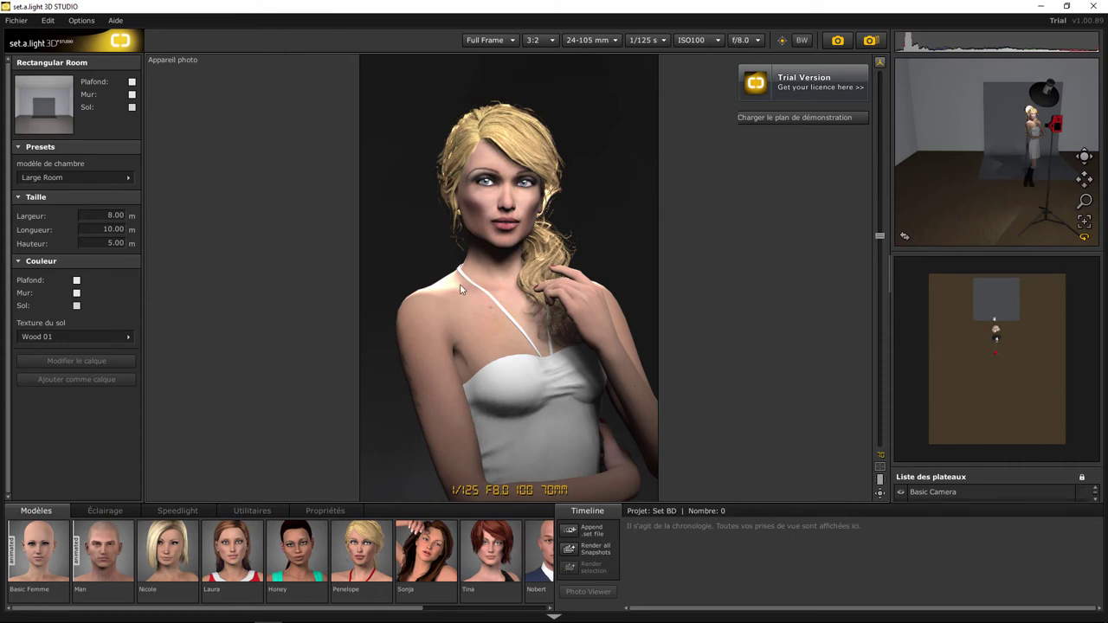
pyautogui.click(904, 237)
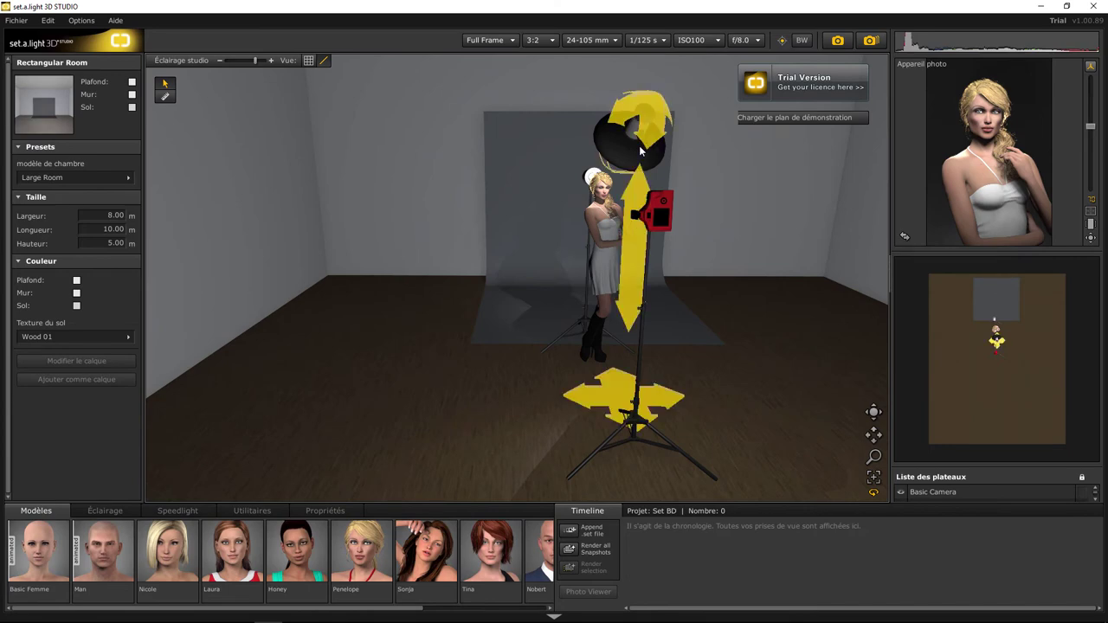
pyautogui.moveTo(572, 194)
pyautogui.mouseDown(button='right')
pyautogui.moveTo(868, 104)
pyautogui.moveTo(691, 215)
pyautogui.moveTo(775, 267)
pyautogui.mouseUp(button='right')
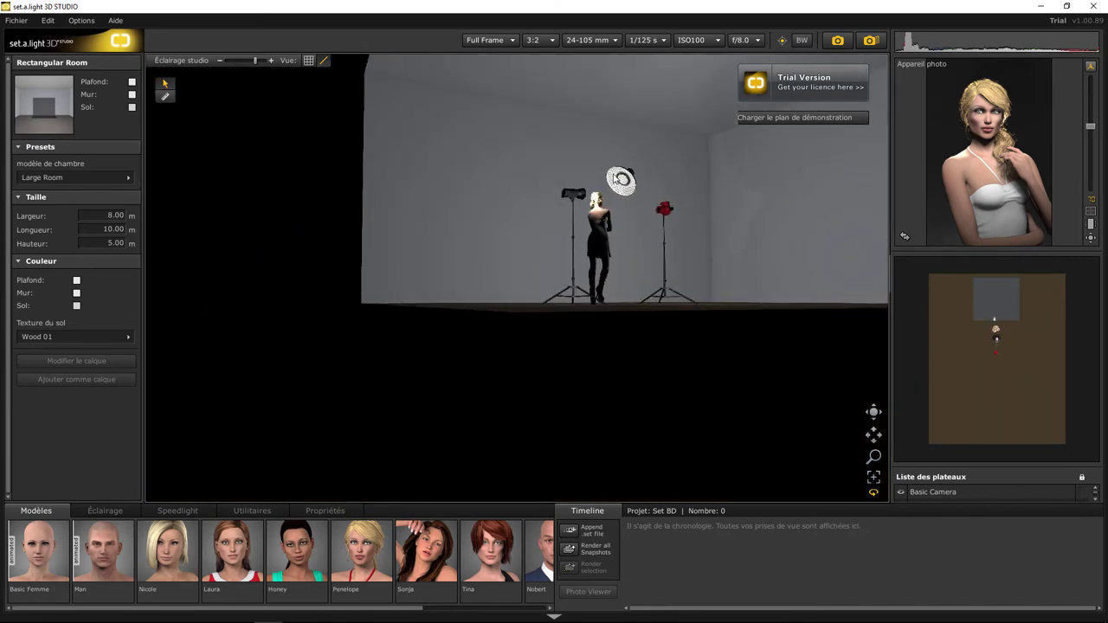
pyautogui.moveTo(679, 178)
pyautogui.mouseDown(button='right')
pyautogui.moveTo(519, 277)
pyautogui.moveTo(426, 255)
pyautogui.mouseUp(button='right')
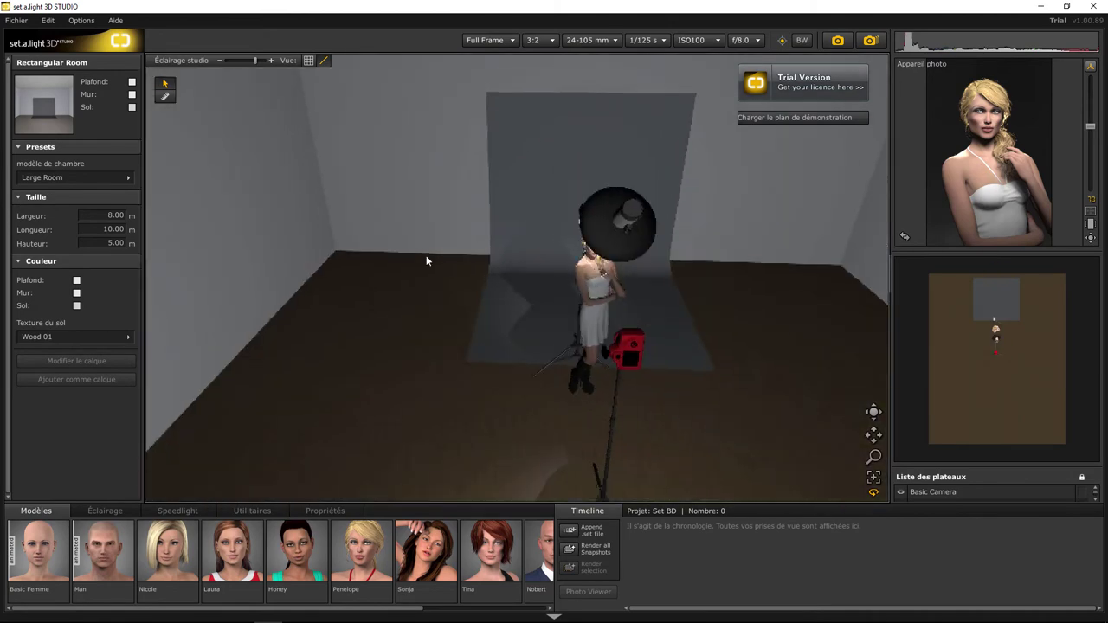
pyautogui.moveTo(629, 276)
pyautogui.mouseDown(button='right')
pyautogui.moveTo(573, 301)
pyautogui.moveTo(513, 294)
pyautogui.moveTo(562, 271)
pyautogui.mouseUp(button='right')
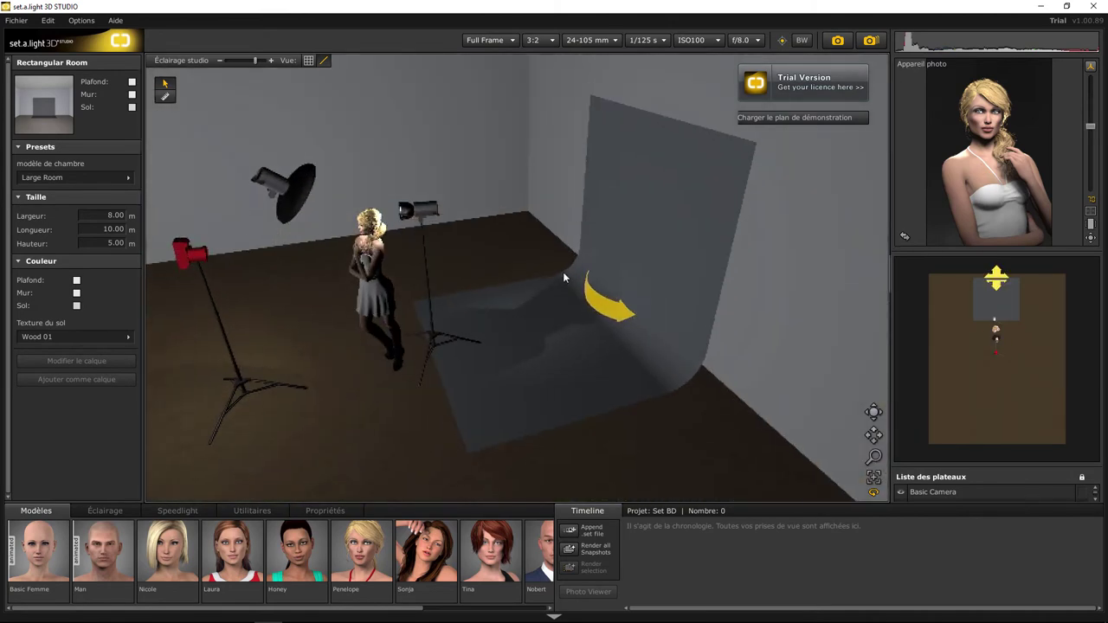
pyautogui.click(563, 272)
pyautogui.click(405, 218)
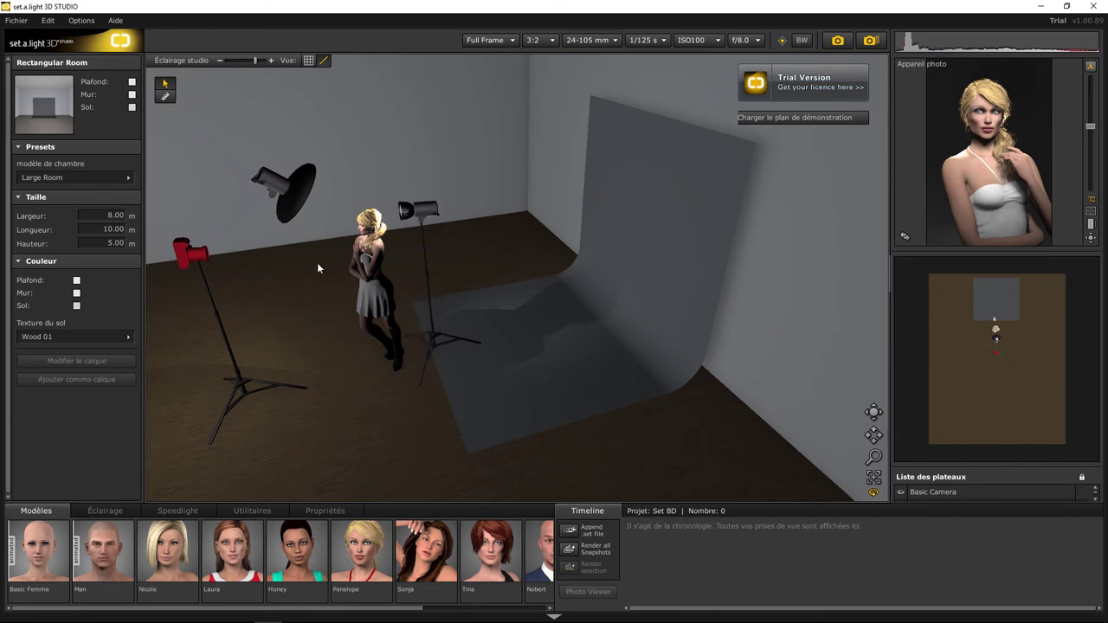
pyautogui.moveTo(320, 260)
pyautogui.mouseDown(button='right')
pyautogui.moveTo(503, 242)
pyautogui.moveTo(466, 227)
pyautogui.moveTo(448, 256)
pyautogui.moveTo(452, 229)
pyautogui.mouseUp(button='right')
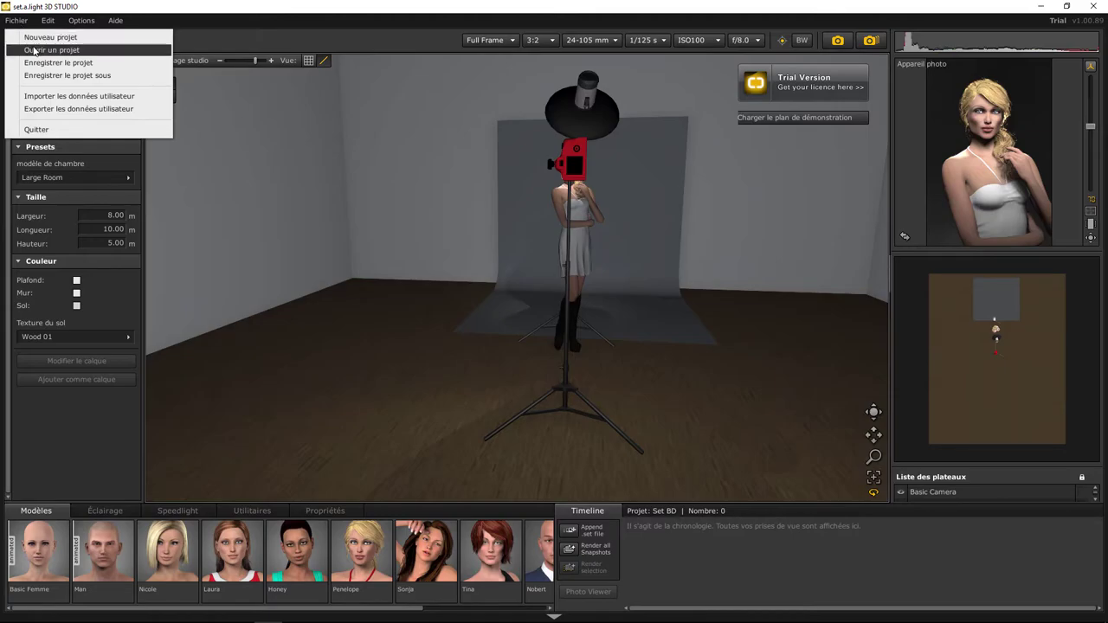
# - Load the Set Harcourt project and swap its camera shot into the main view
pyautogui.click(36, 50)
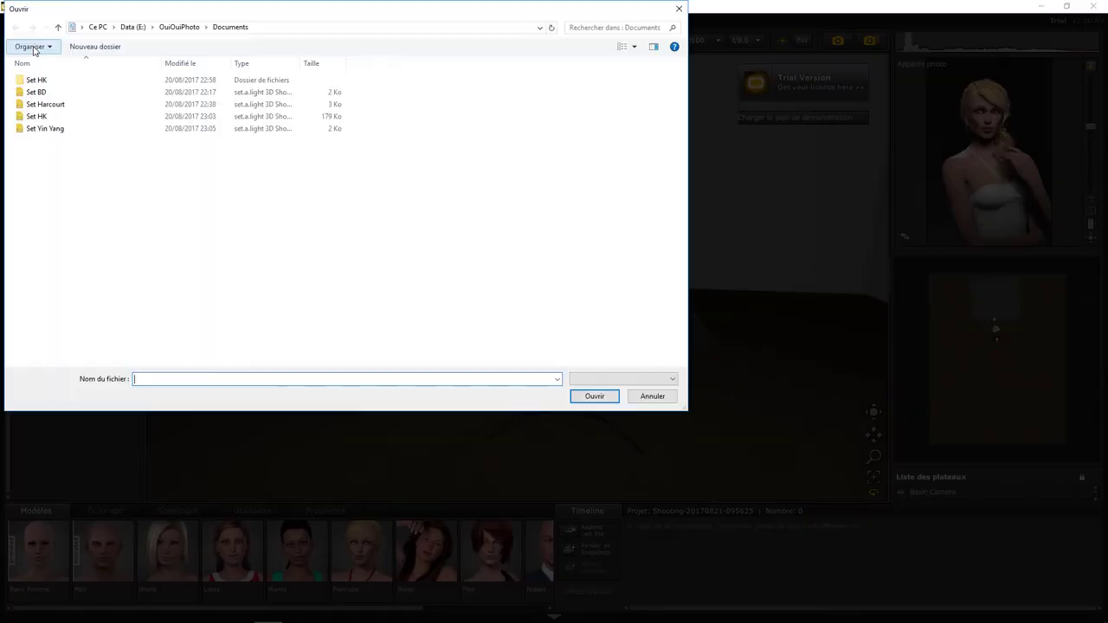
pyautogui.doubleClick(47, 104)
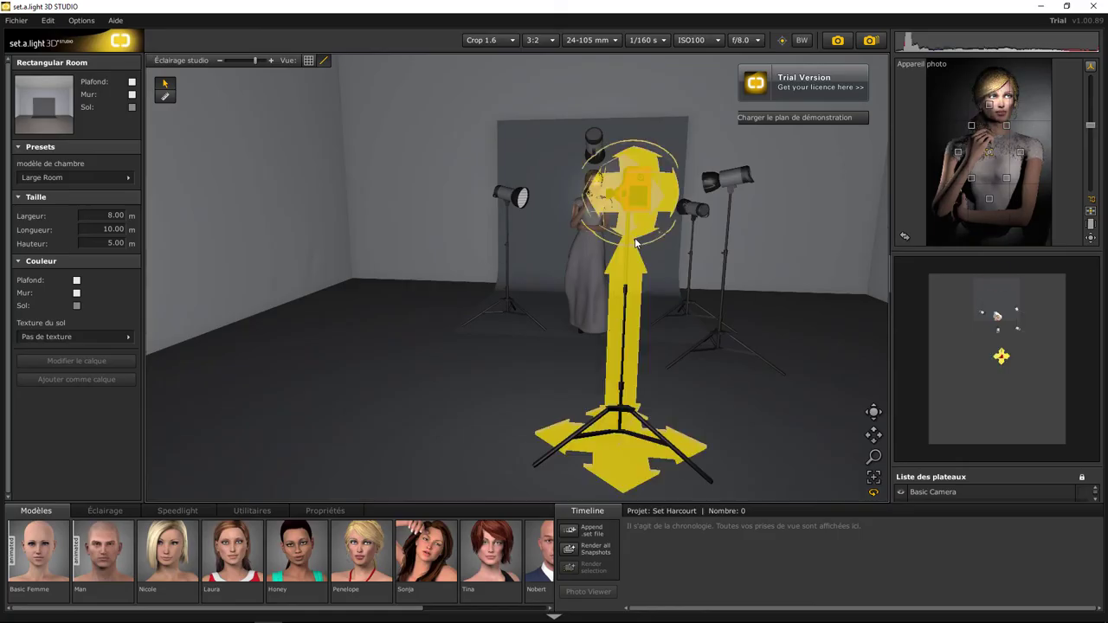
pyautogui.click(904, 236)
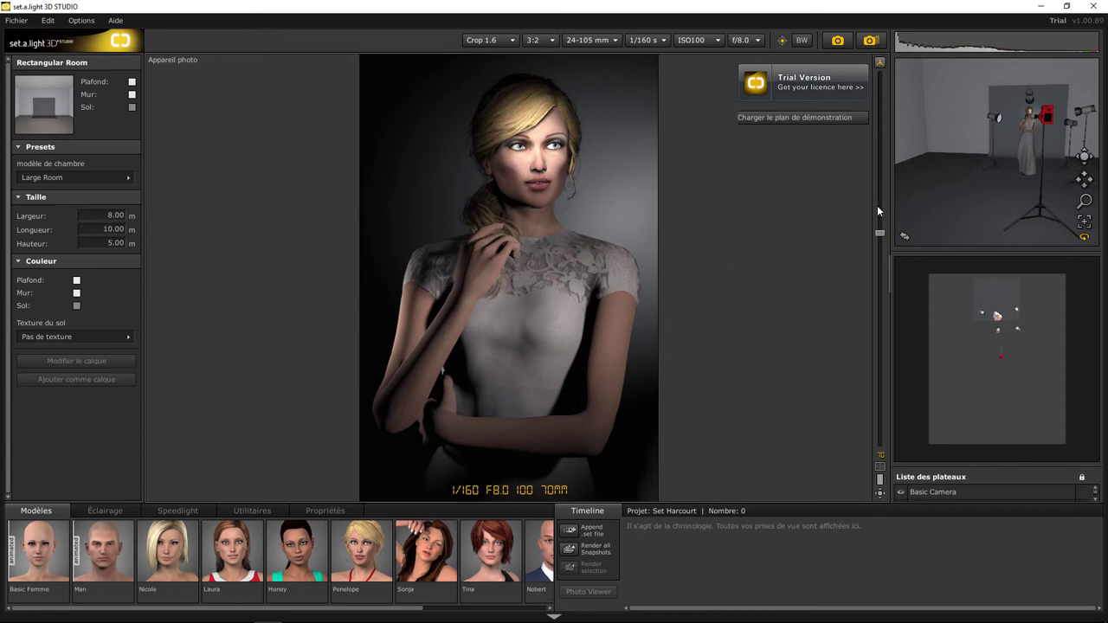
# - Return to the 3D studio view, undo the backdrop move with Ctrl+Z, and reset to the overview
pyautogui.click(905, 236)
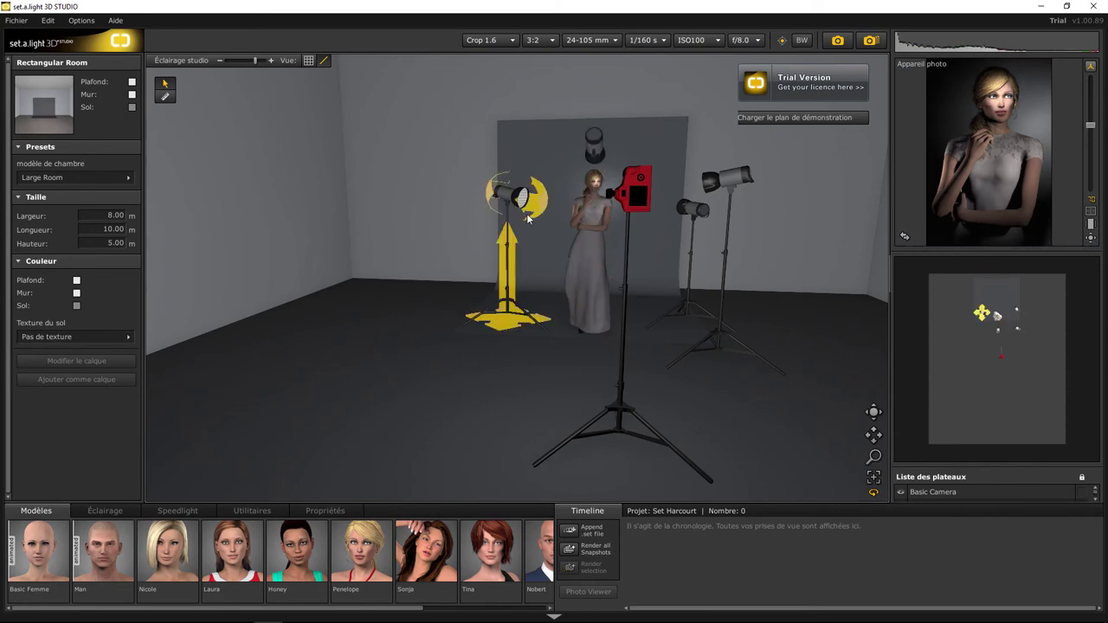
pyautogui.moveTo(531, 221); pyautogui.dragTo(474, 227, button='middle')
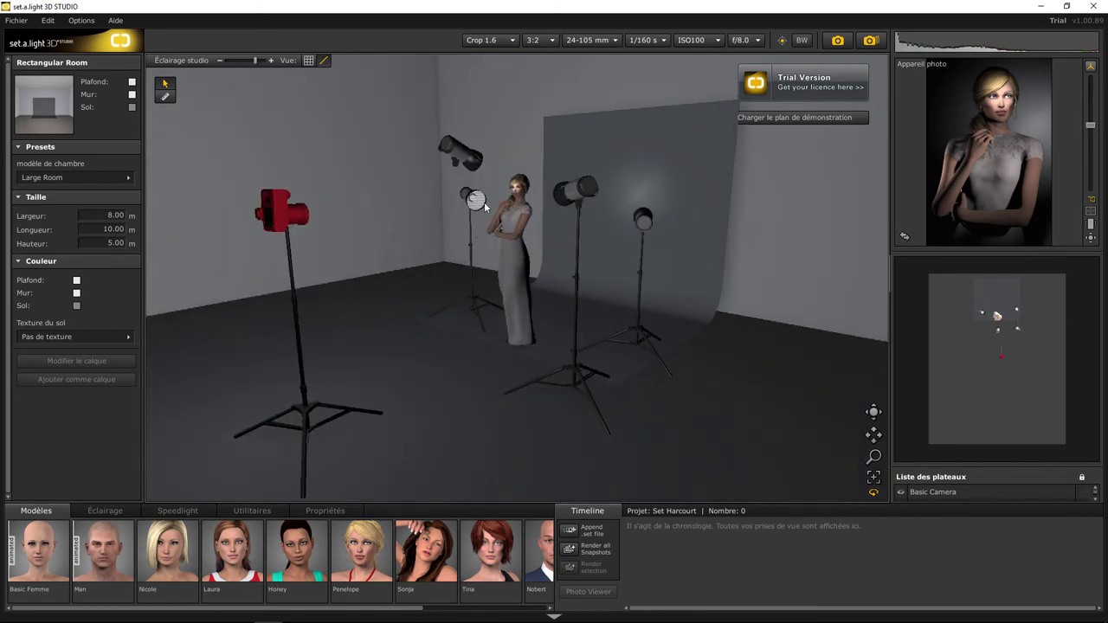
pyautogui.moveTo(873, 456)
pyautogui.mouseDown()
pyautogui.moveTo(838, 423)
pyautogui.moveTo(808, 359)
pyautogui.mouseUp()
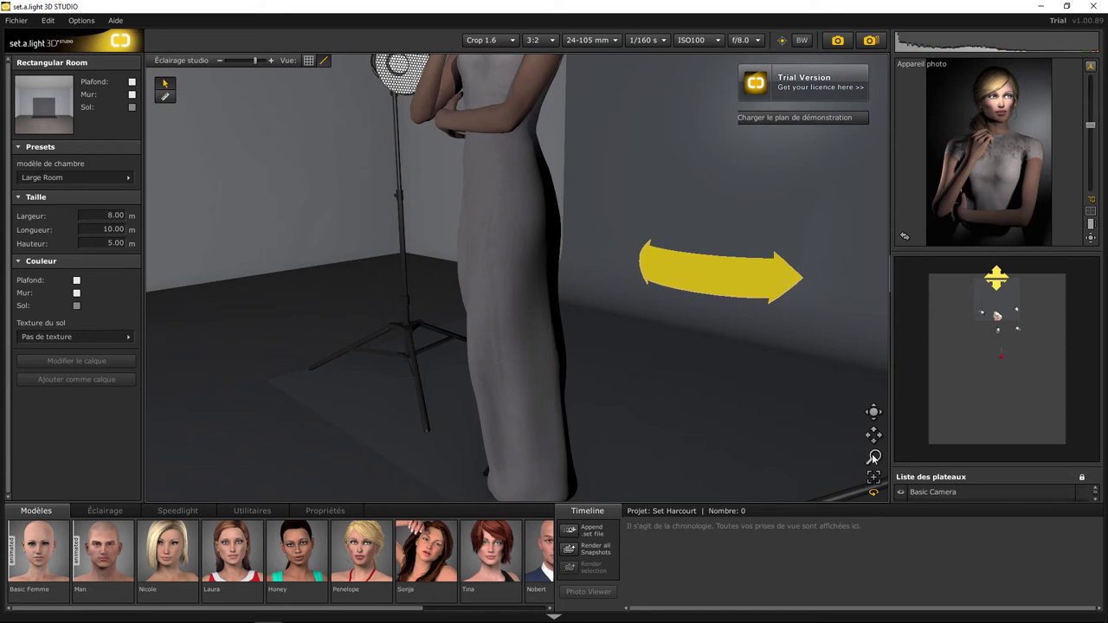
pyautogui.click(636, 213)
pyautogui.hotkey('ctrl', 'z')
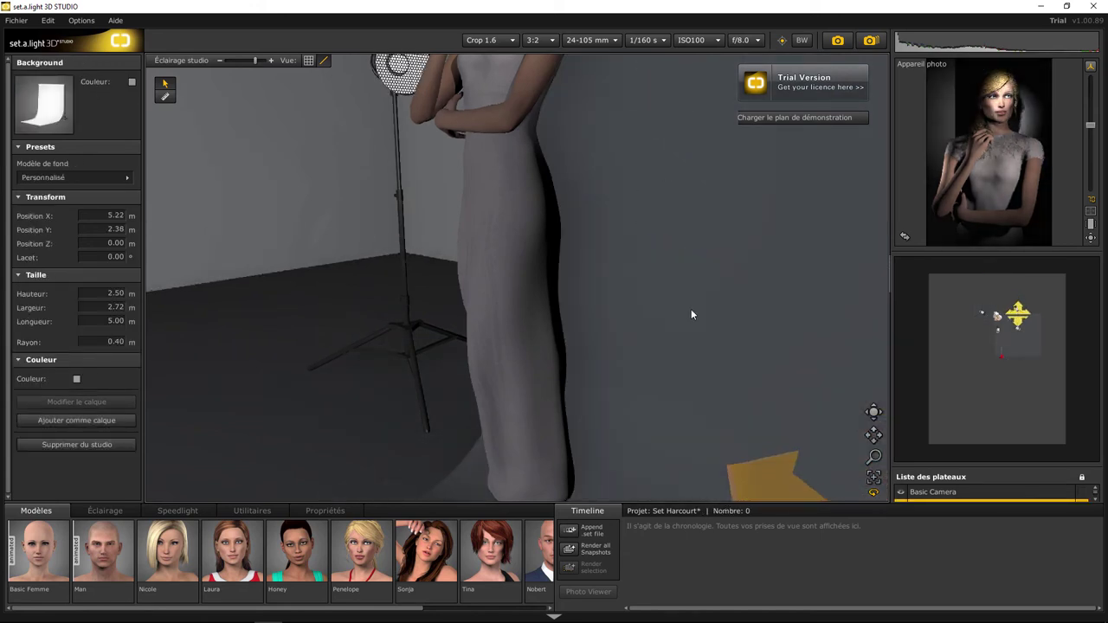
pyautogui.click(874, 476)
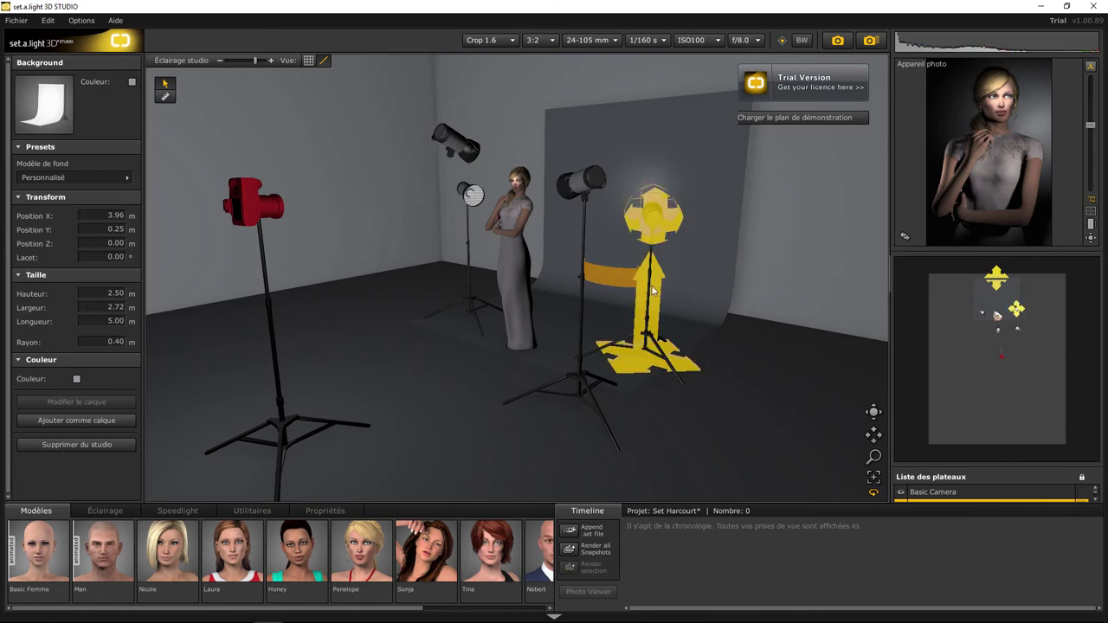
# - Move in close to the lights and solo the left gridded Reflector S flash
pyautogui.moveTo(420, 367)
pyautogui.mouseDown()
pyautogui.moveTo(786, 353)
pyautogui.moveTo(598, 292)
pyautogui.moveTo(568, 333)
pyautogui.moveTo(529, 248)
pyautogui.mouseUp()
pyautogui.moveTo(523, 183); pyautogui.dragTo(494, 156)
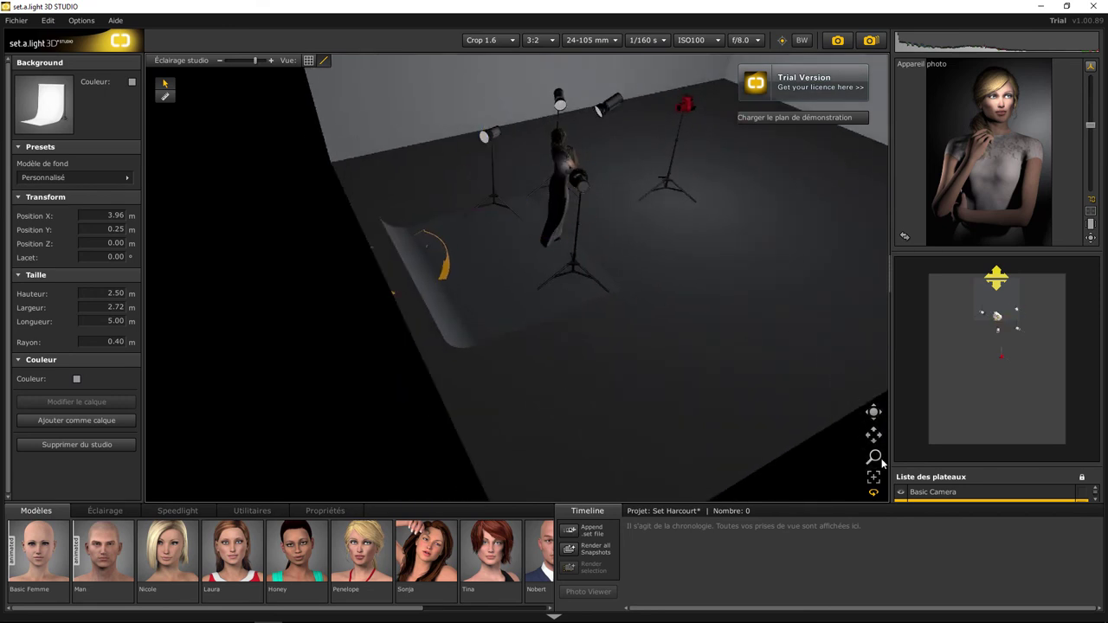
pyautogui.doubleClick(488, 232)
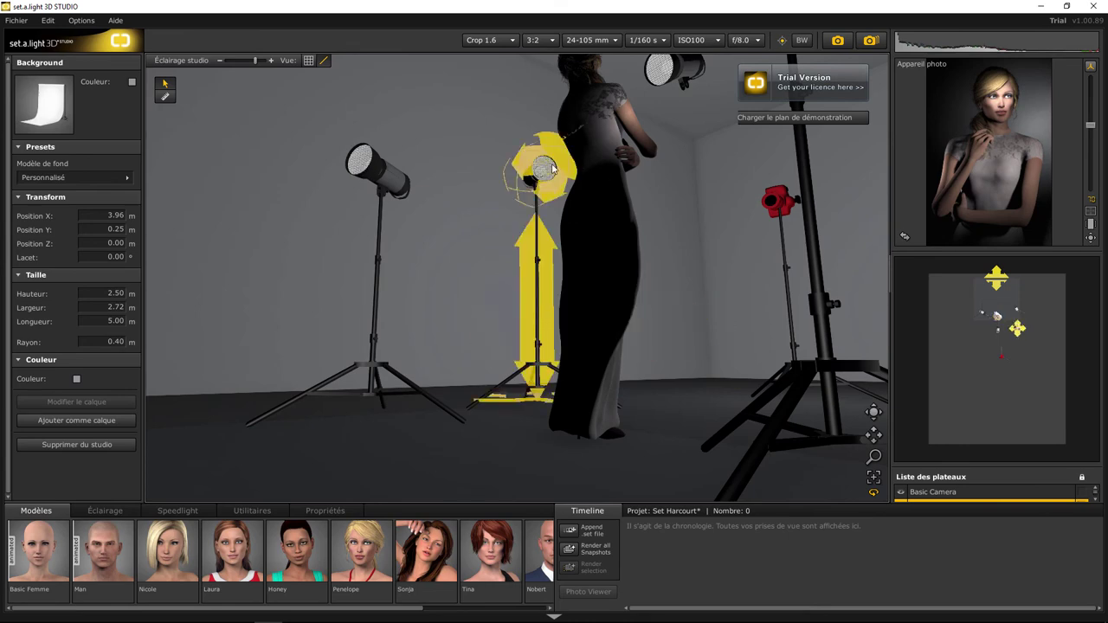
pyautogui.moveTo(597, 217)
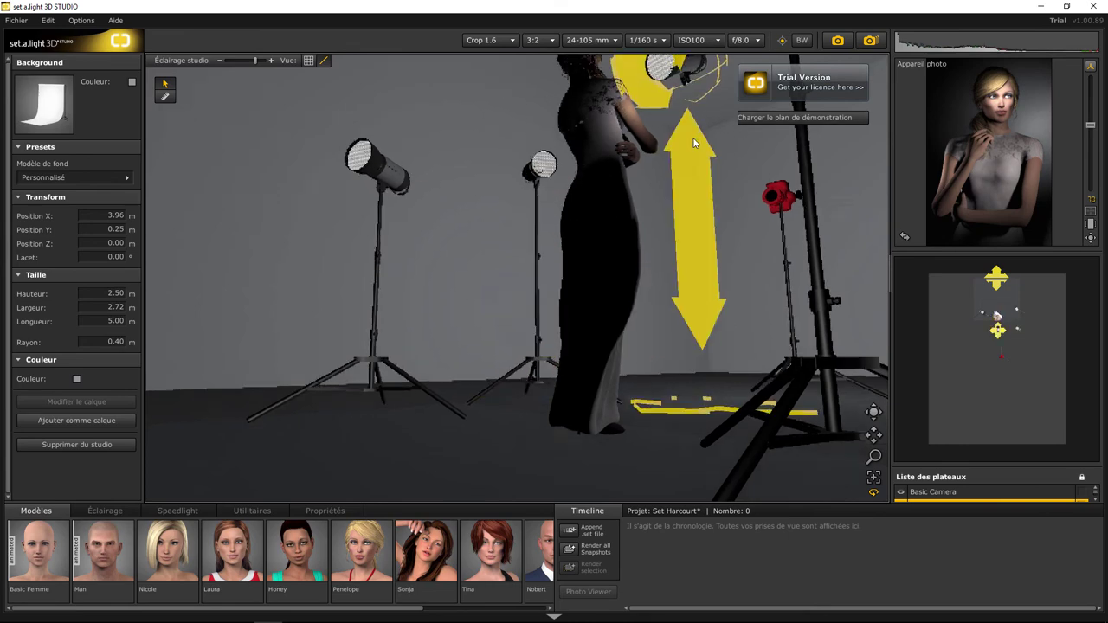
pyautogui.moveTo(696, 135)
pyautogui.mouseDown(button='middle')
pyautogui.moveTo(694, 114)
pyautogui.moveTo(673, 164)
pyautogui.mouseUp(button='middle')
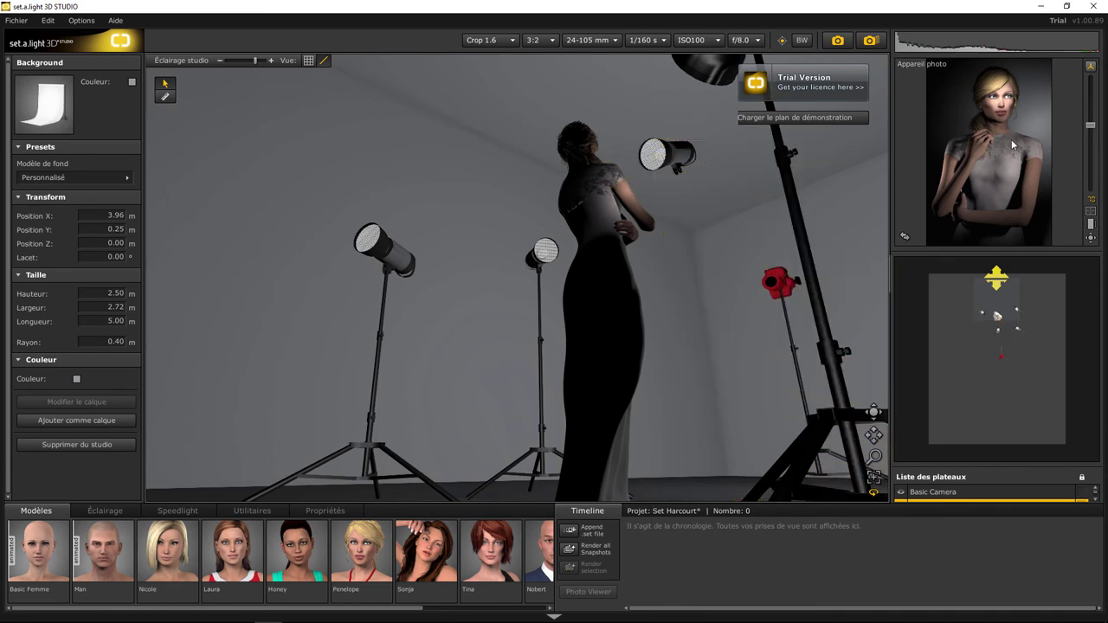
pyautogui.moveTo(378, 165)
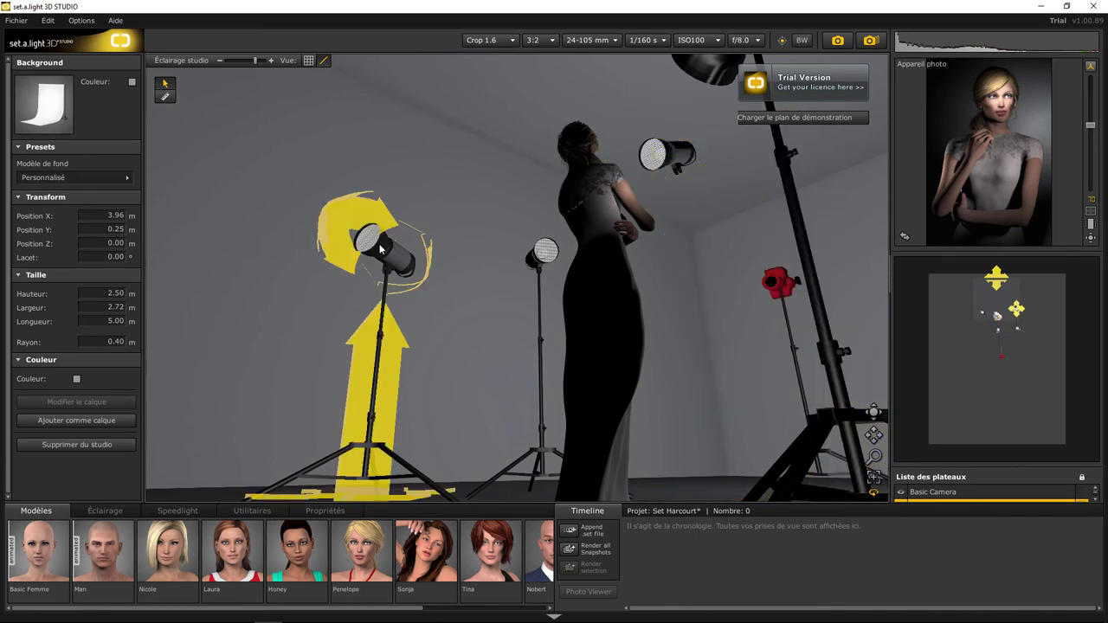
pyautogui.click(379, 248)
pyautogui.click(444, 316)
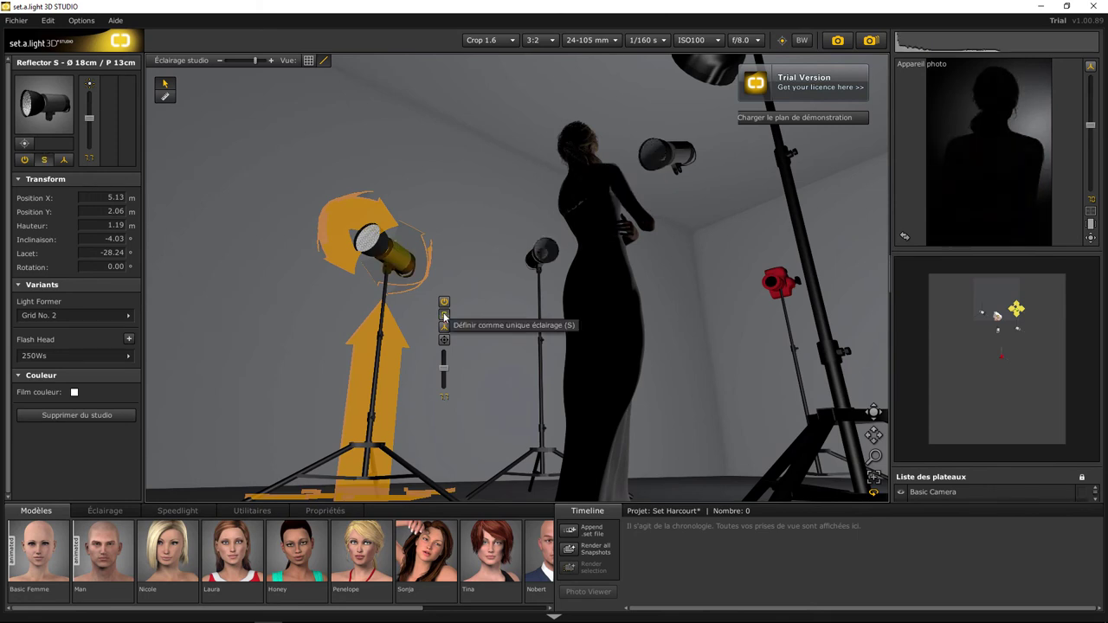
# - Solo the middle flash, back light and tall-stand flash in turn, then restore all lights in camera view
pyautogui.click(444, 316)
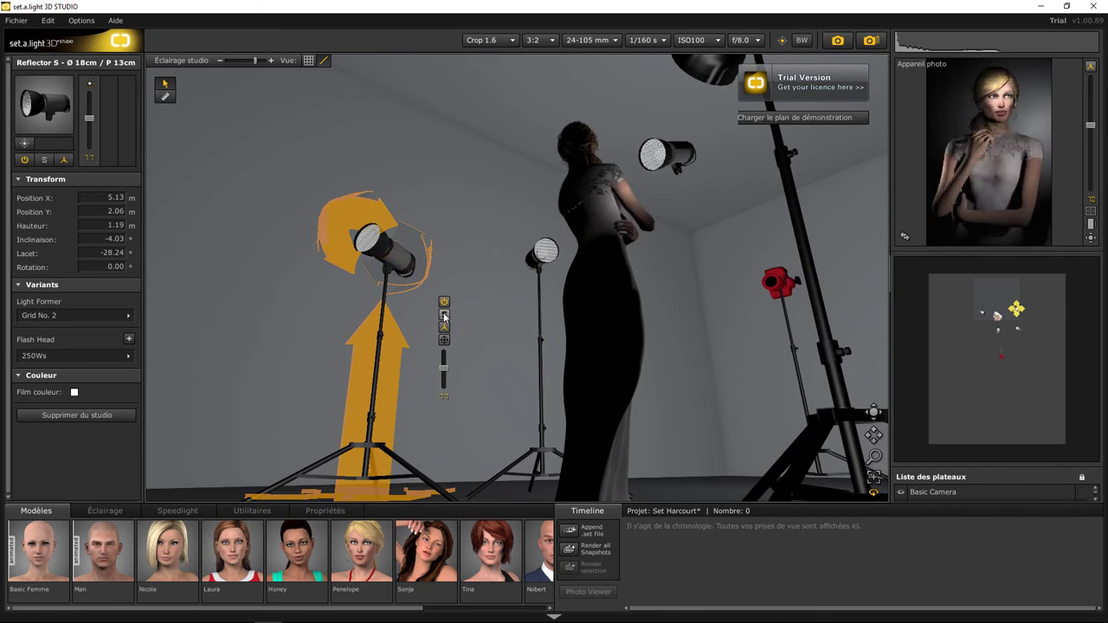
pyautogui.click(543, 256)
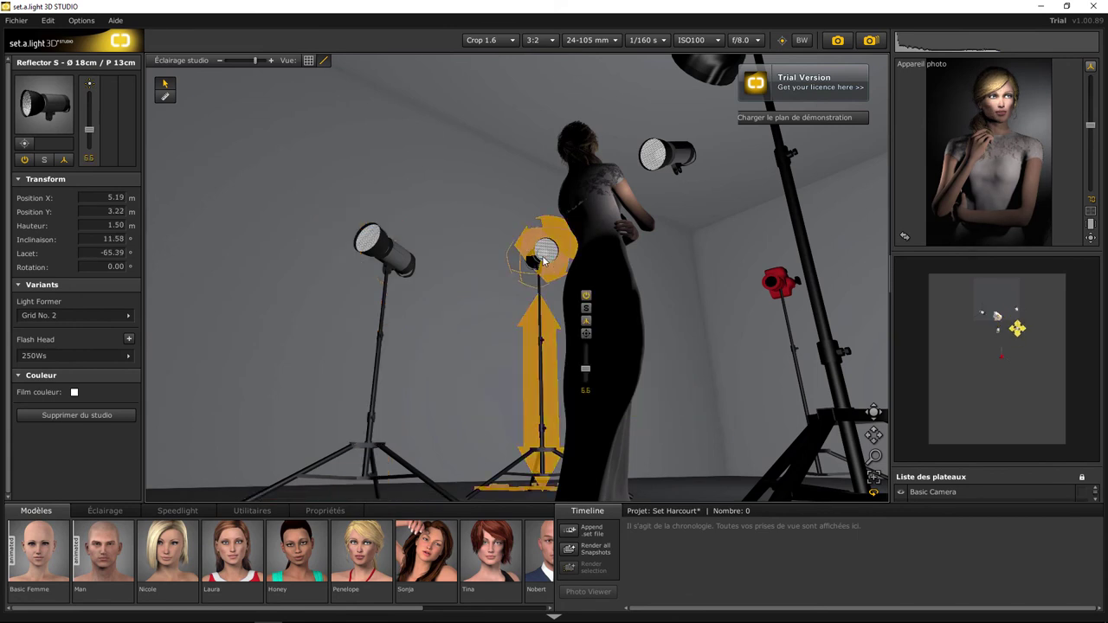
pyautogui.click(586, 308)
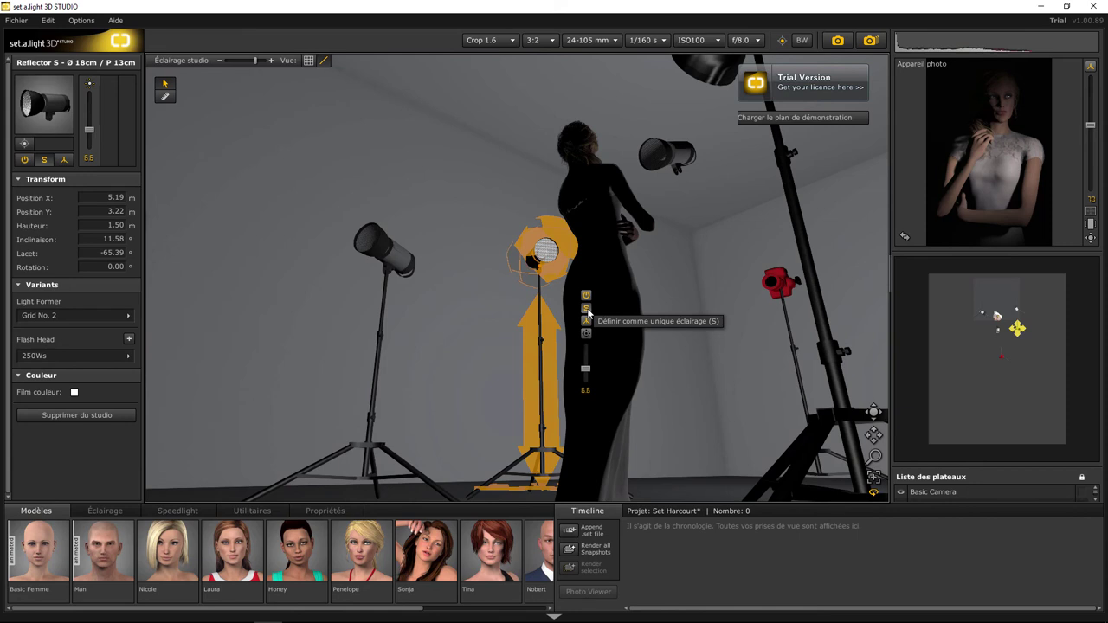
pyautogui.click(586, 308)
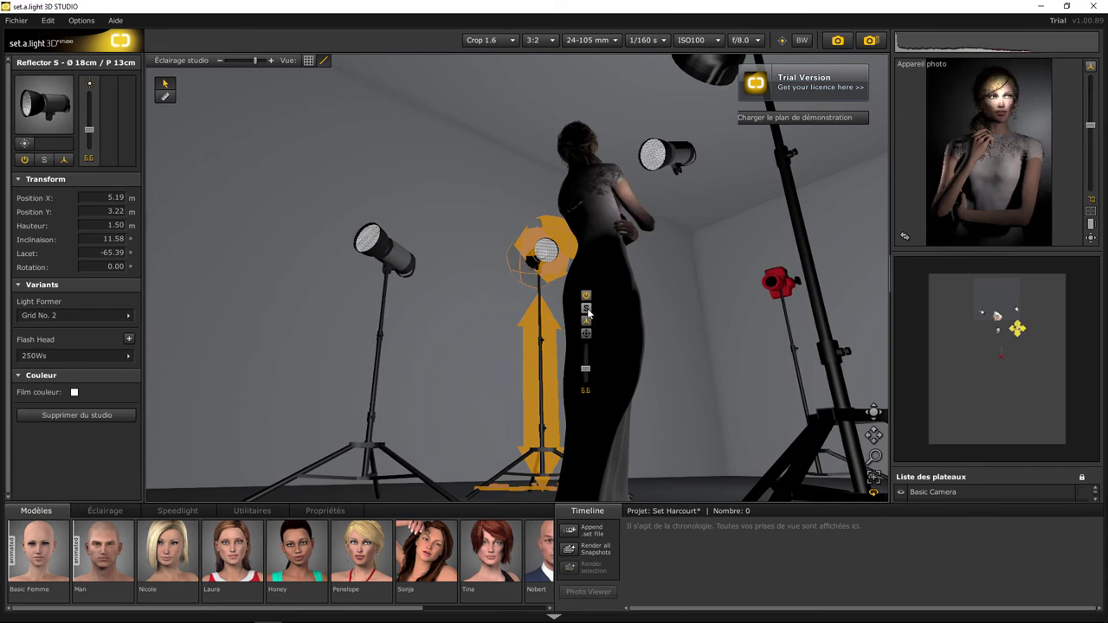
pyautogui.click(654, 152)
pyautogui.click(739, 211)
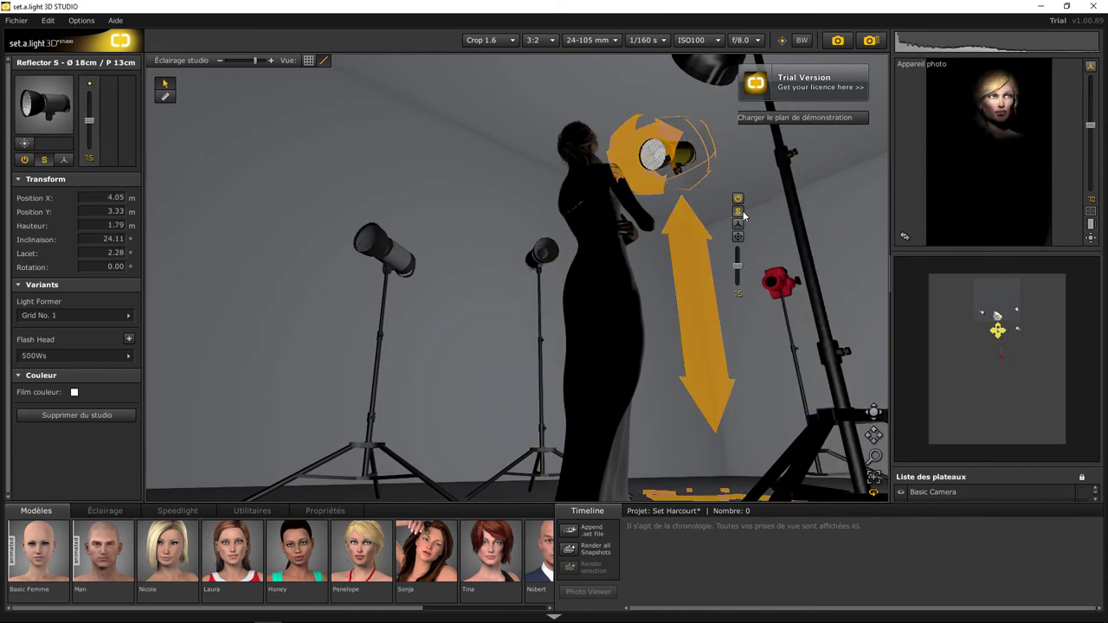
pyautogui.click(739, 211)
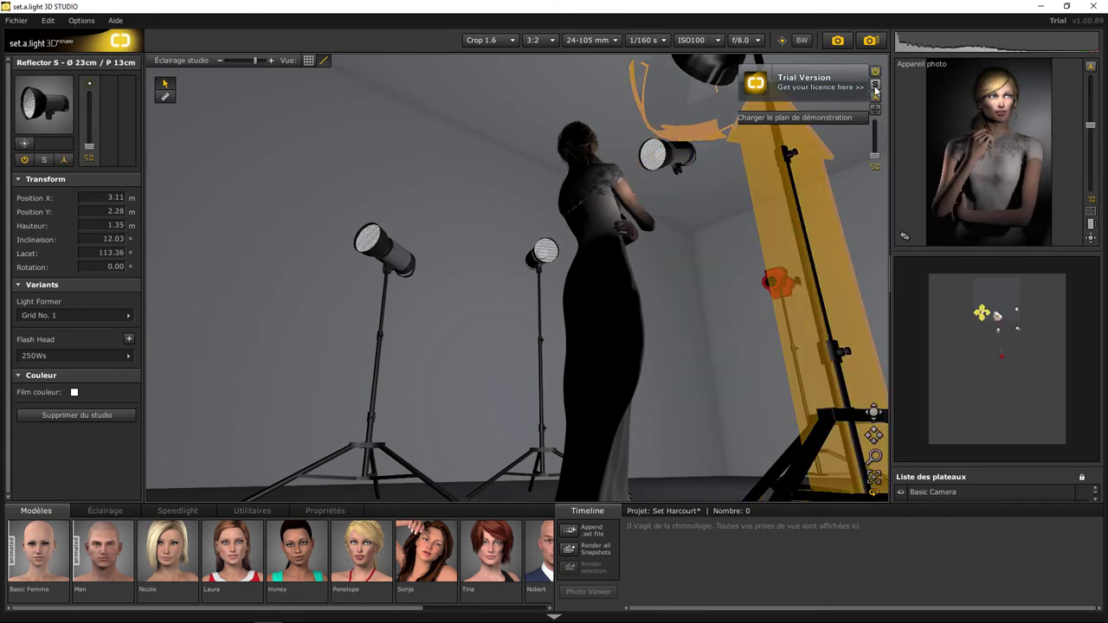
pyautogui.click(876, 84)
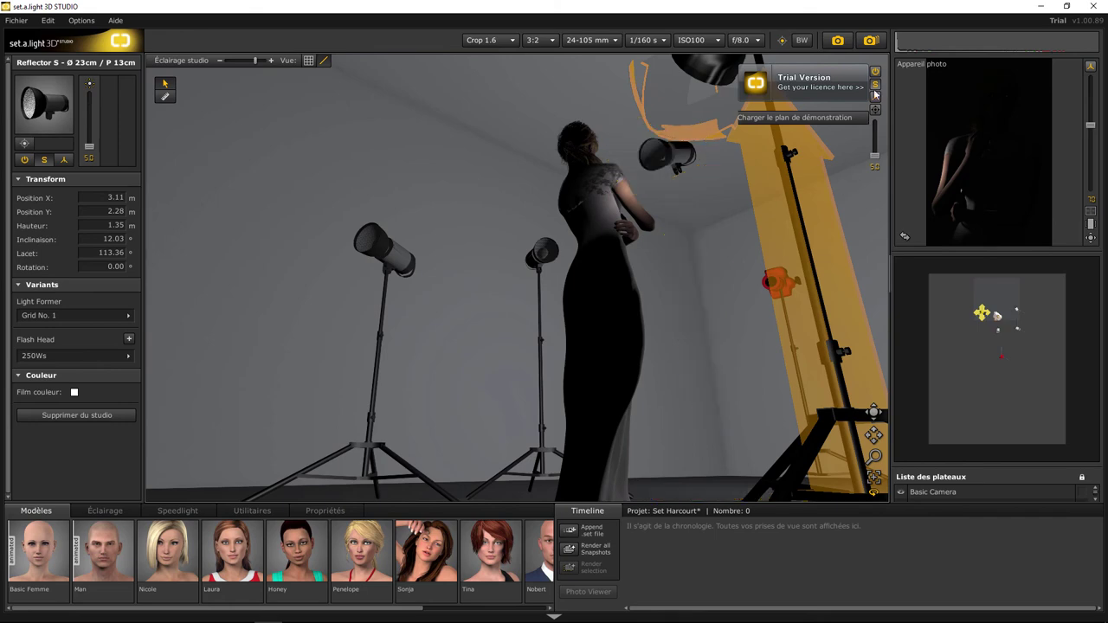
pyautogui.click(905, 236)
pyautogui.click(905, 238)
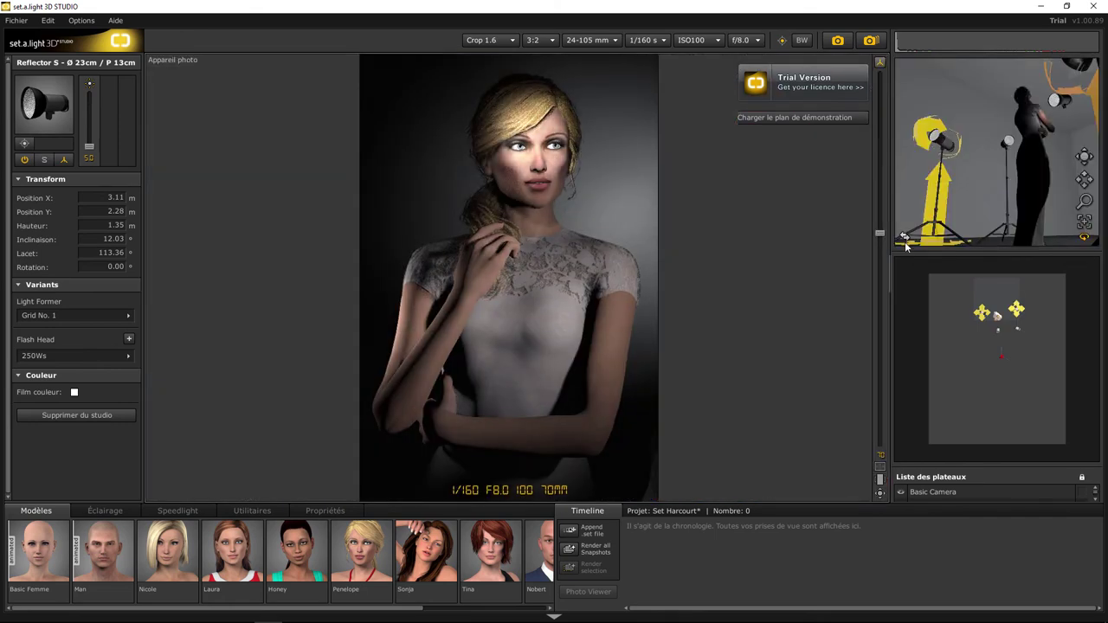
pyautogui.click(906, 247)
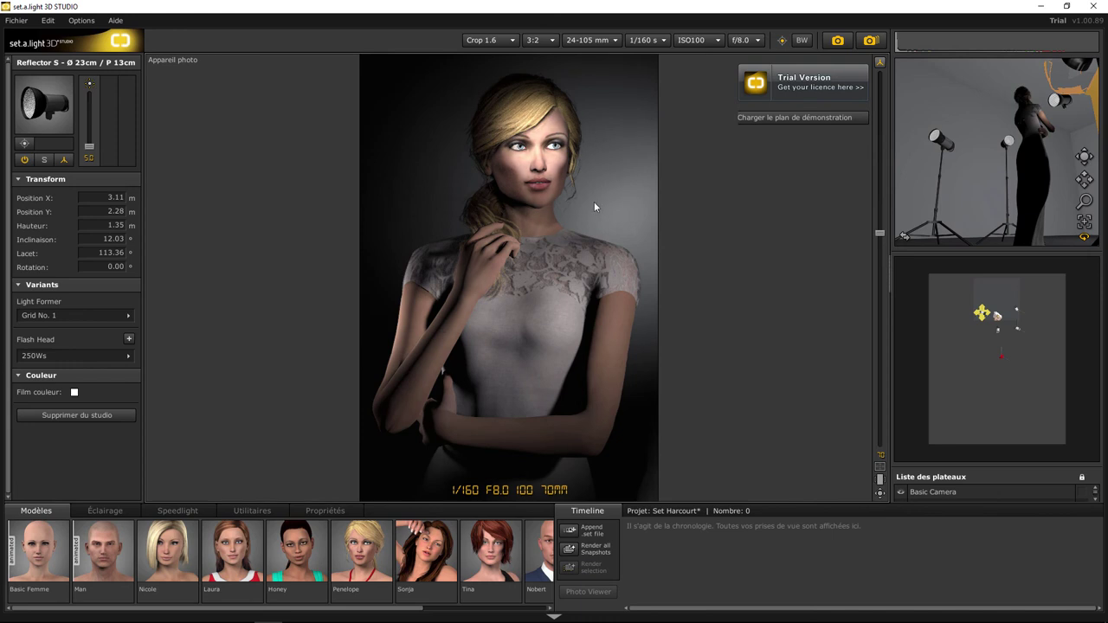